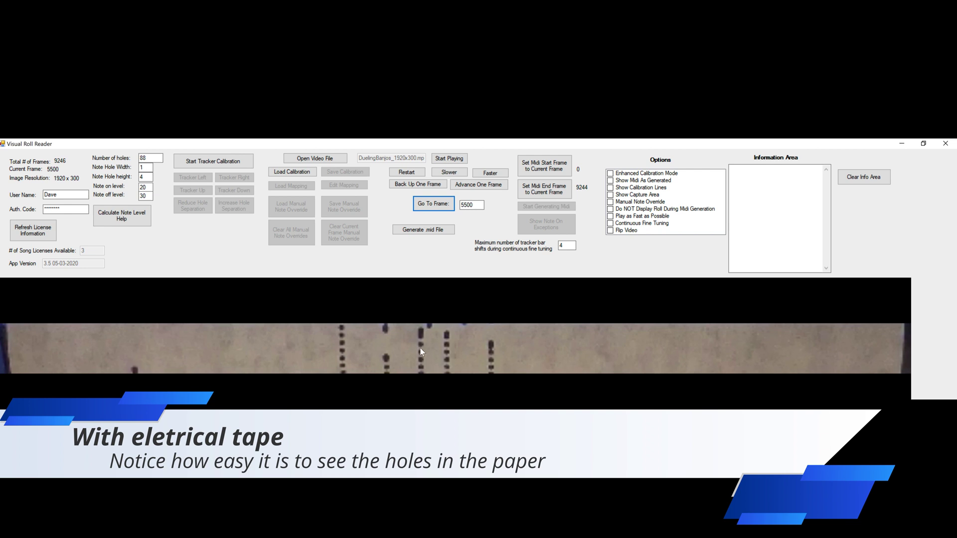
Compare hole visibility without and with electrical tape by viewing frame 415 and then frame 4500 of the roll video.
double_click(477, 204)
type("415")
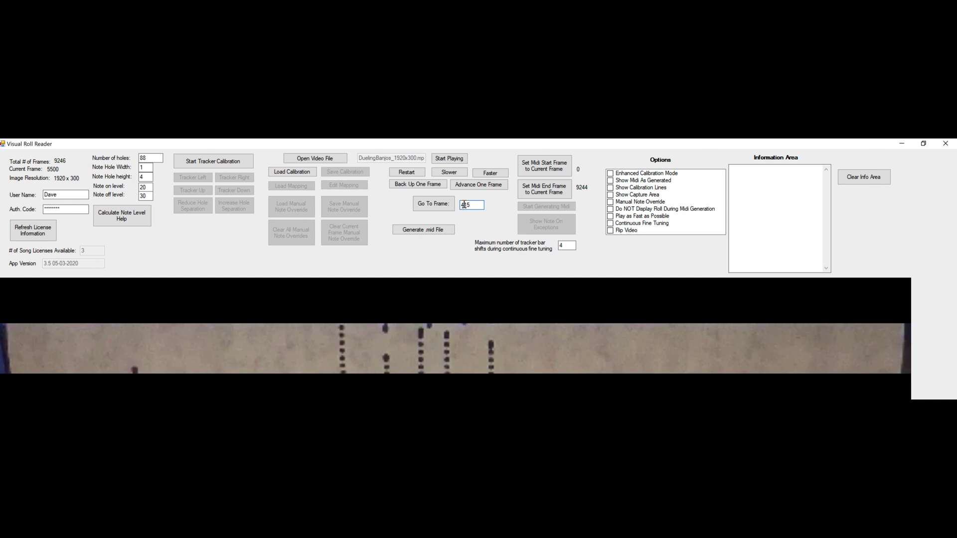
left_click(444, 206)
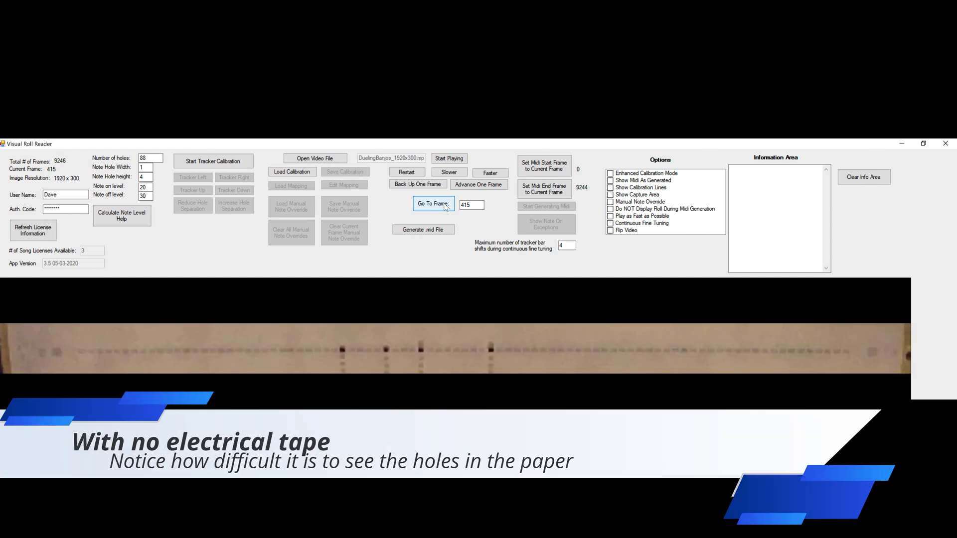
double_click(474, 205)
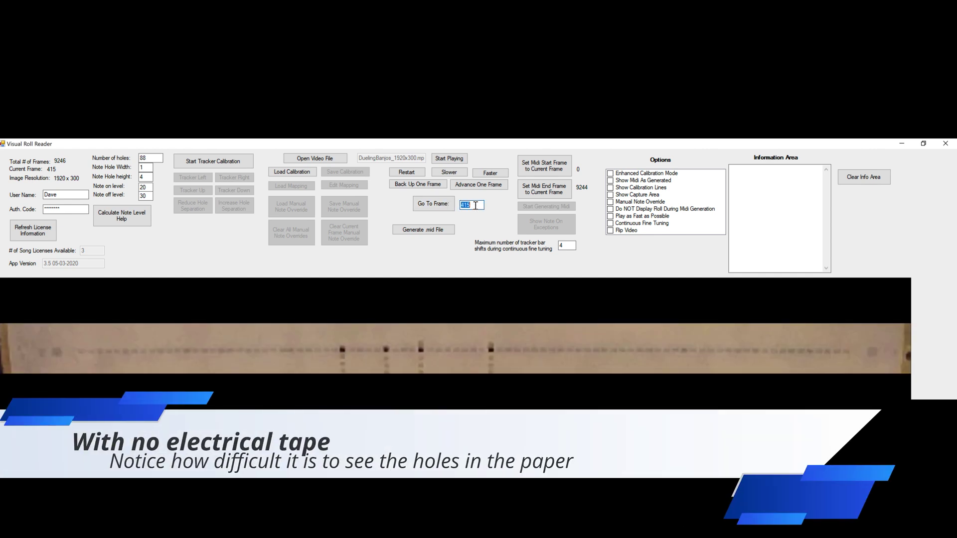
type("4500")
left_click(432, 206)
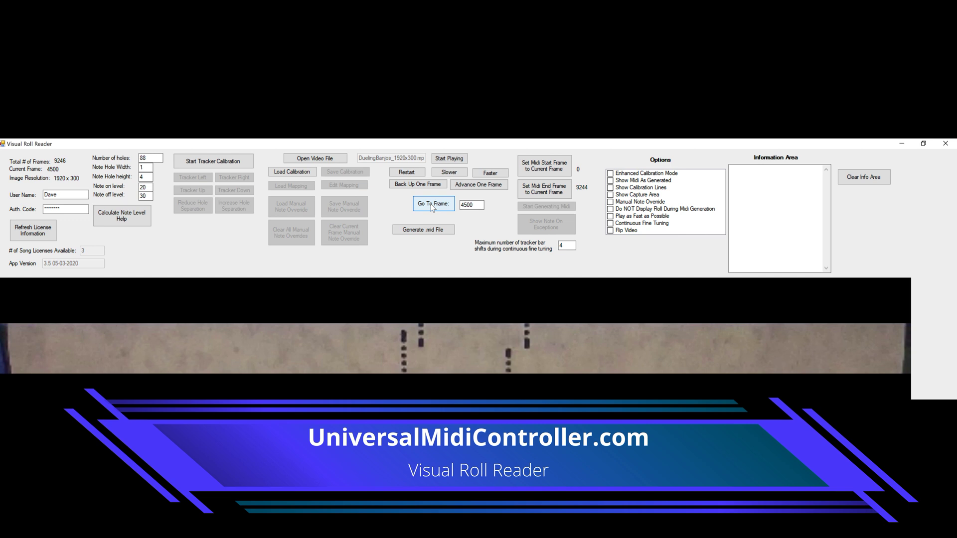
Return the roll video to frame 1 to show the bare tracker bar.
double_click(472, 205)
type("1")
left_click(429, 205)
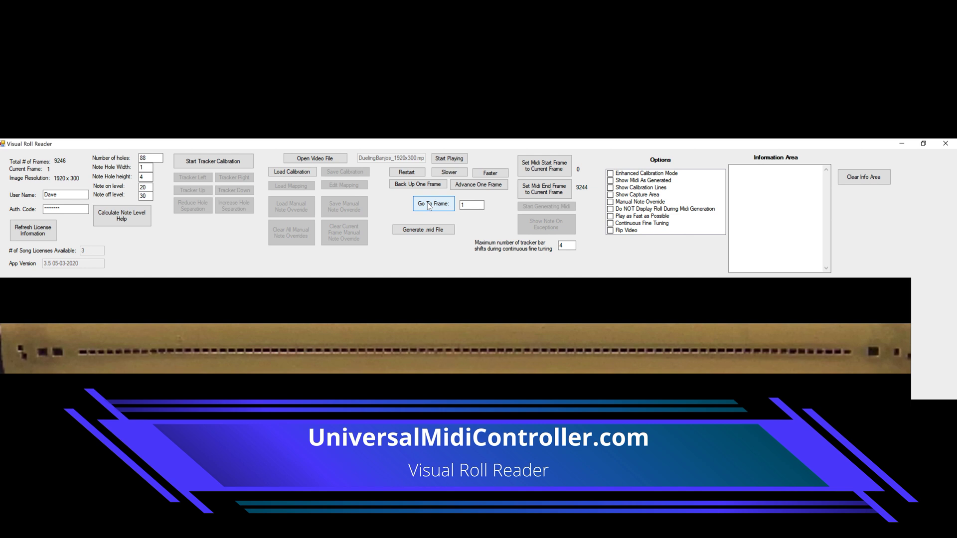
Load the test1.cal calibration from the bin\Debug folder and check its calibration lines over the tracker bar before hiding them.
left_click(295, 172)
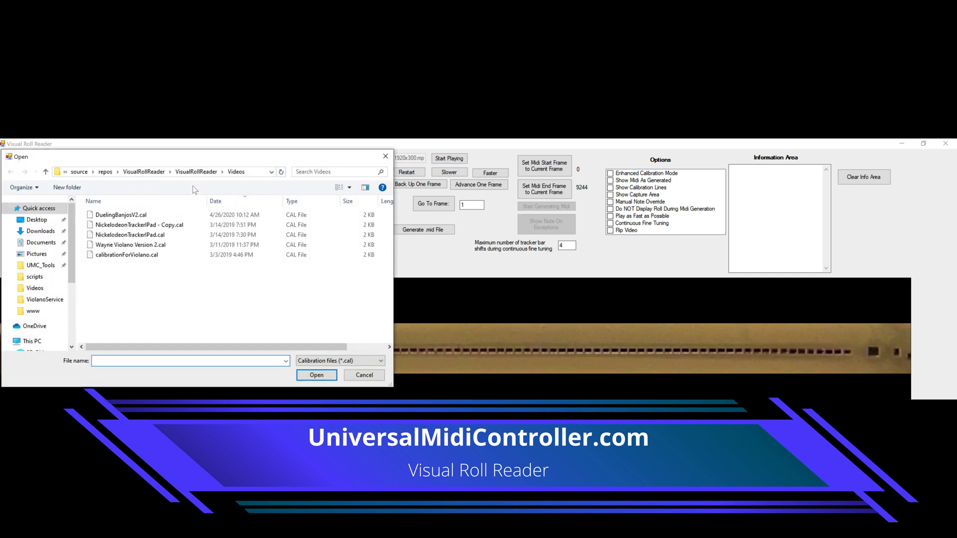
left_click(207, 172)
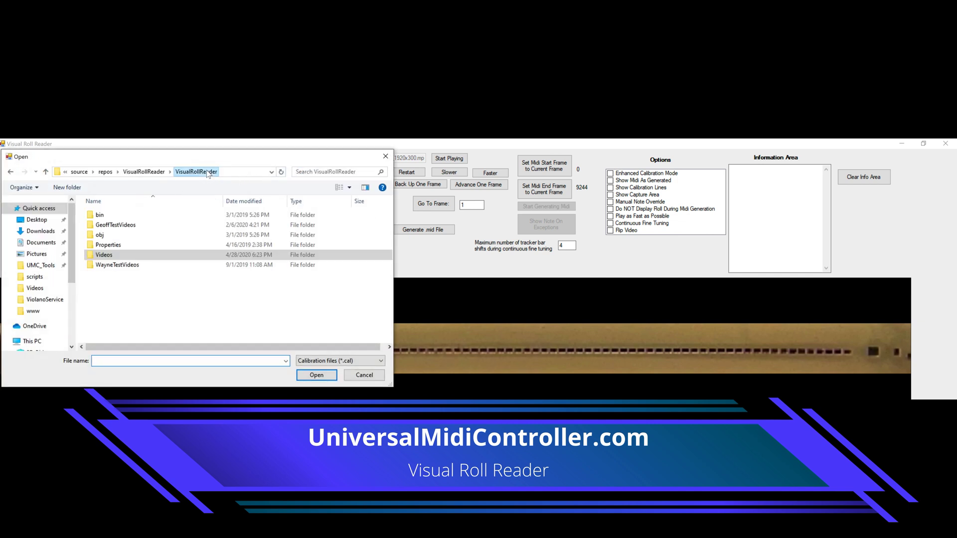
double_click(100, 215)
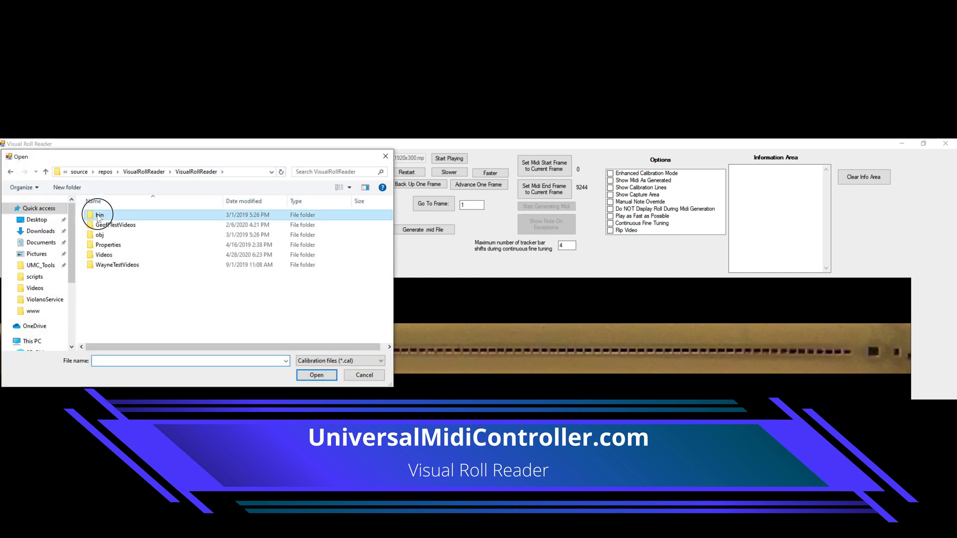
double_click(98, 218)
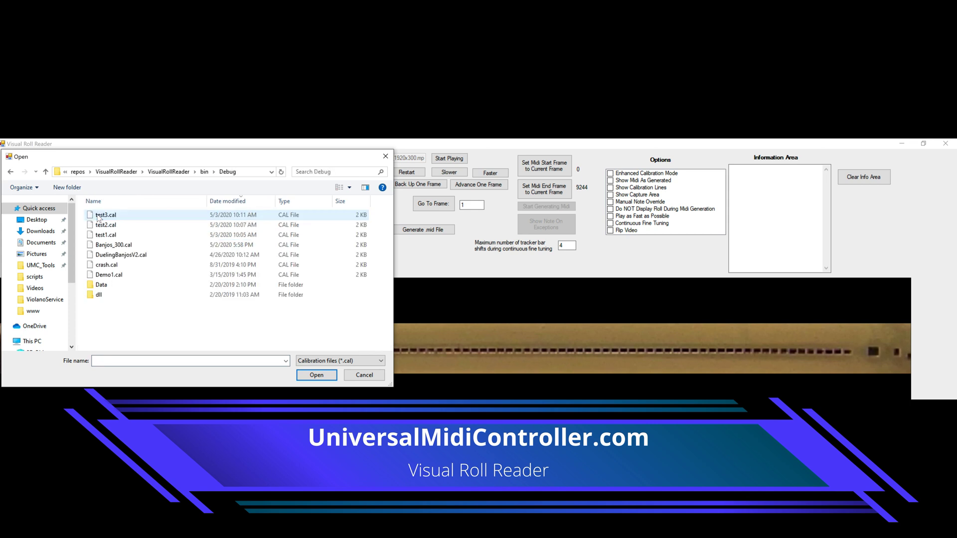
double_click(110, 237)
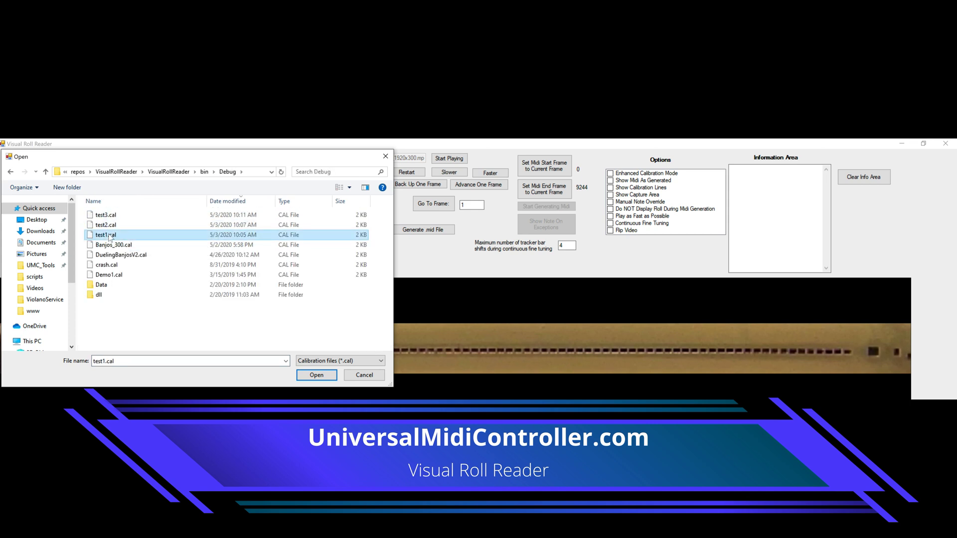
left_click(610, 188)
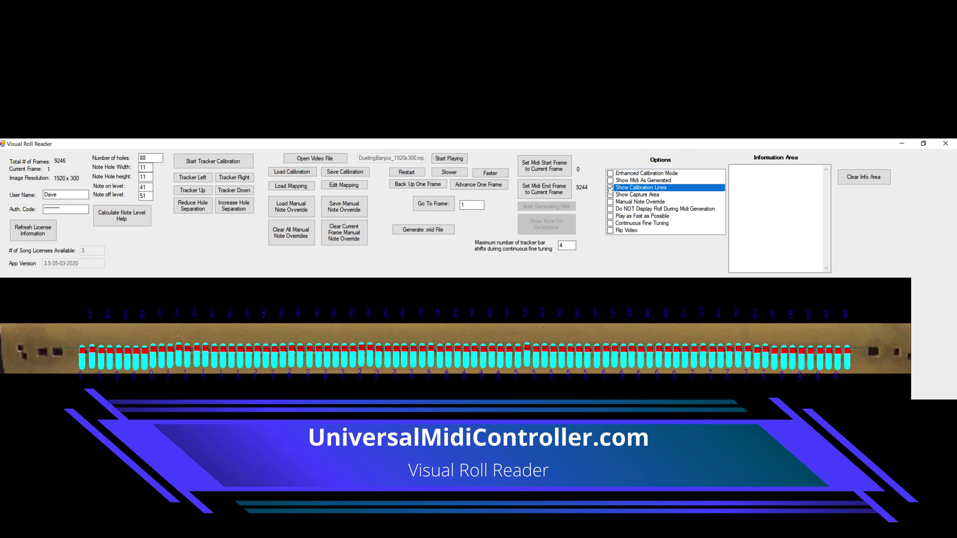
left_click(609, 188)
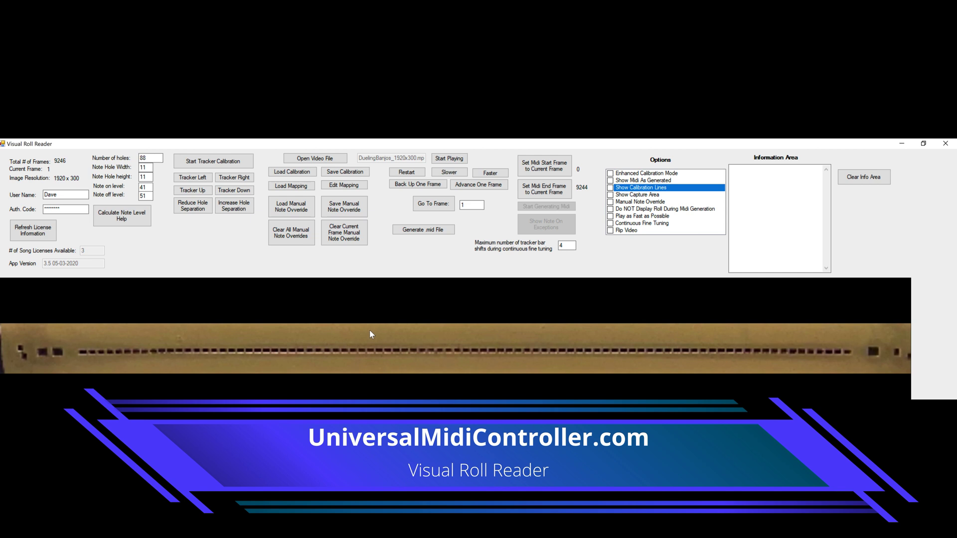
Go to frame 4000 of the roll video to examine the note holes in the paper.
double_click(472, 204)
type("4000")
left_click(441, 205)
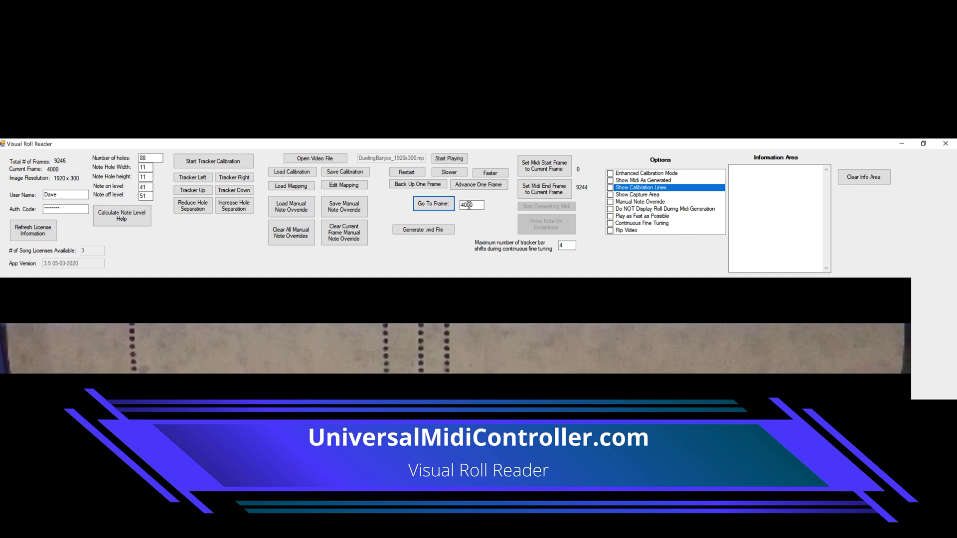
Go to frame 3800 and play the roll video, pausing at about frame 4006.
double_click(480, 205)
type("3800")
left_click(443, 208)
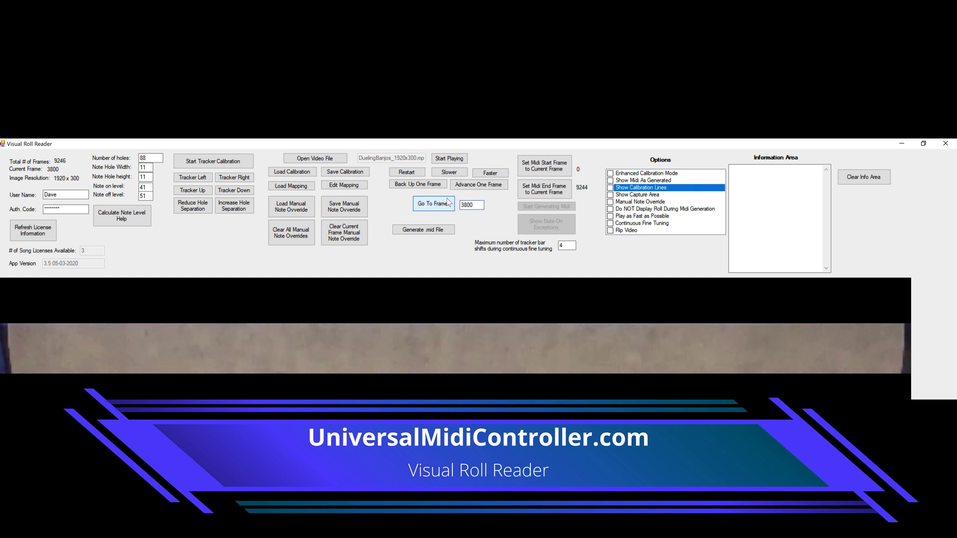
left_click(454, 159)
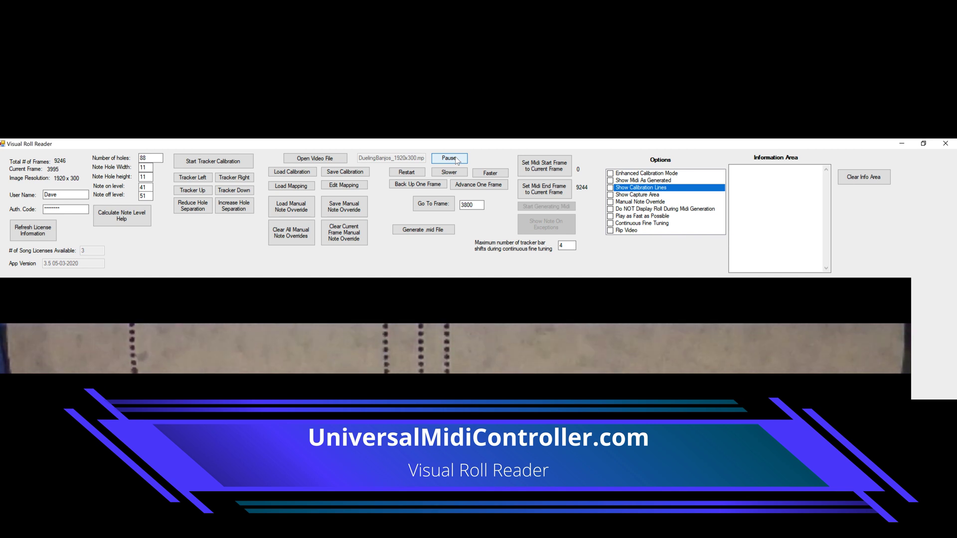
left_click(449, 159)
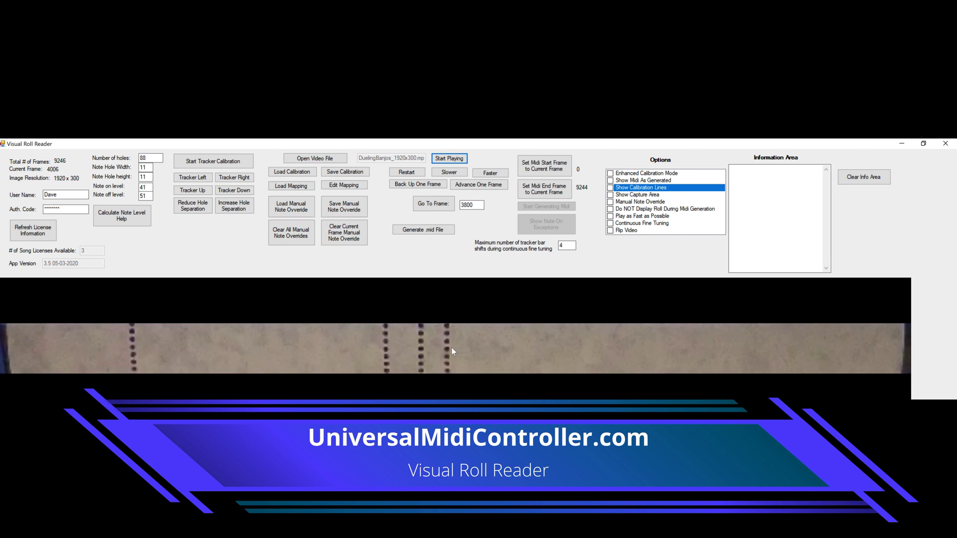
Turn on the capture area display and briefly show the calibration lines to check which notes are detected.
left_click(610, 195)
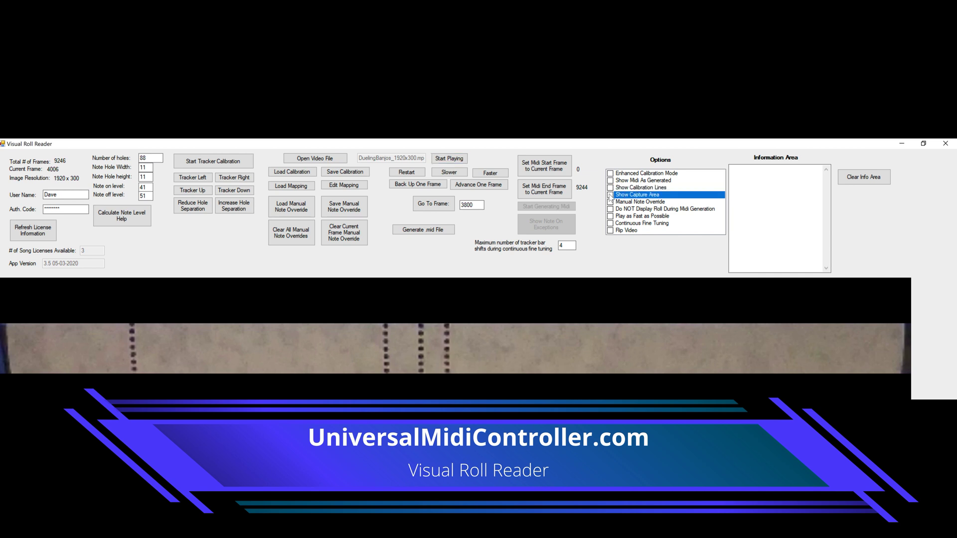
left_click(610, 196)
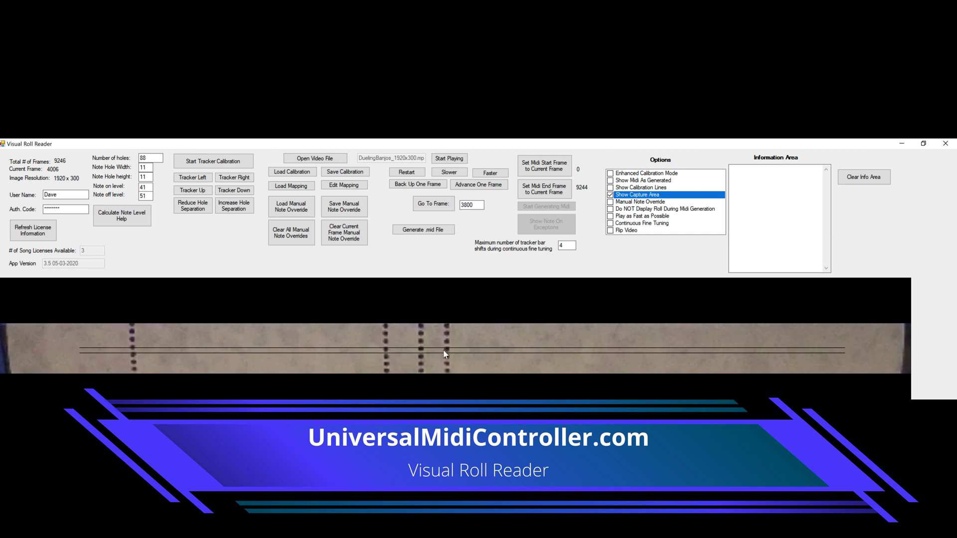
left_click(610, 187)
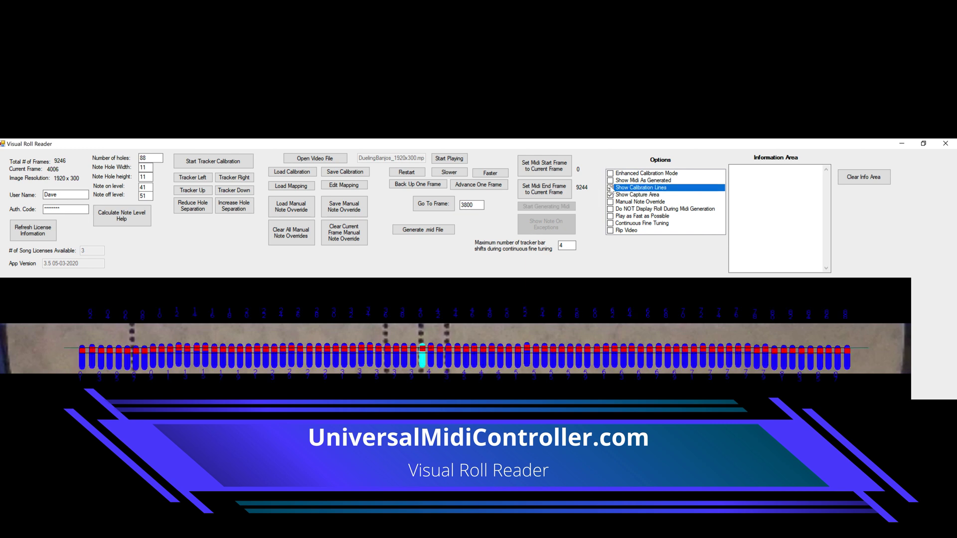
left_click(609, 187)
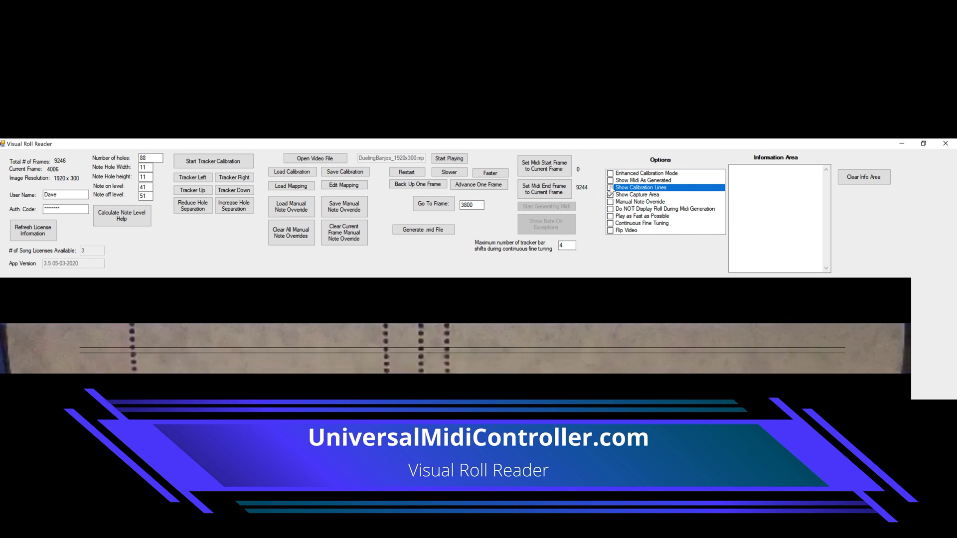
Advance the roll one frame at a time to frame 4019, examining how the holes pass through the capture area.
left_click(487, 187)
left_click(486, 187)
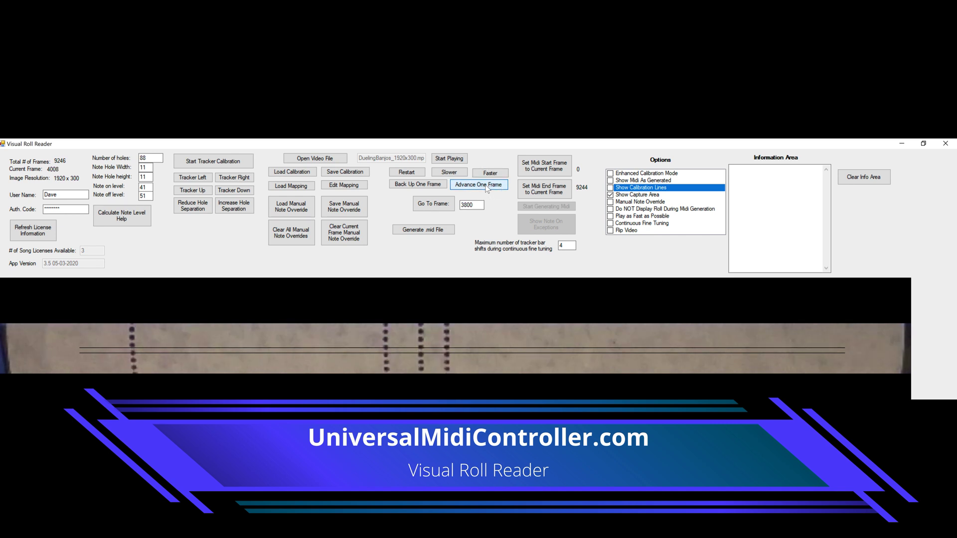
left_click(487, 188)
left_click(487, 188)
left_click(487, 187)
left_click(487, 188)
left_click(487, 188)
left_click(487, 188)
left_click(487, 188)
left_click(486, 188)
left_click(487, 187)
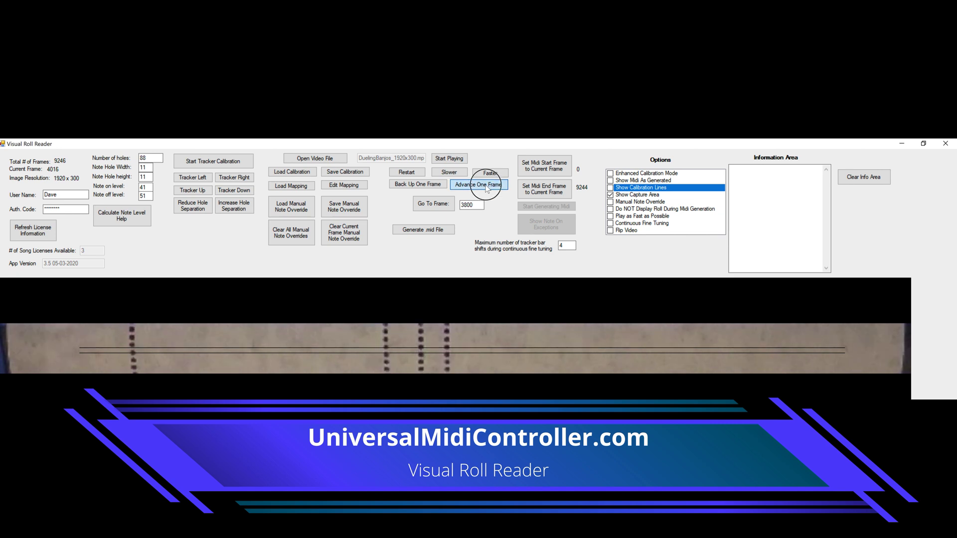
left_click(486, 188)
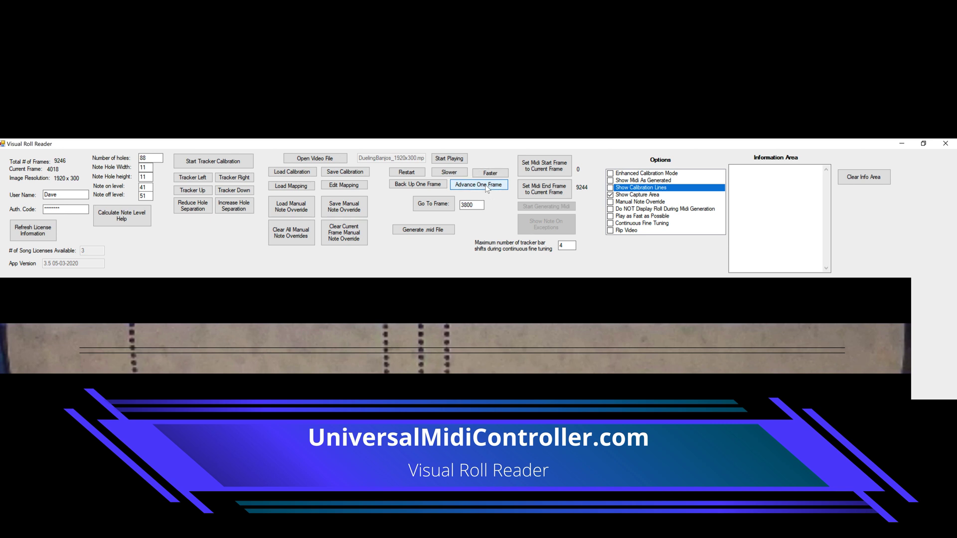
left_click(487, 188)
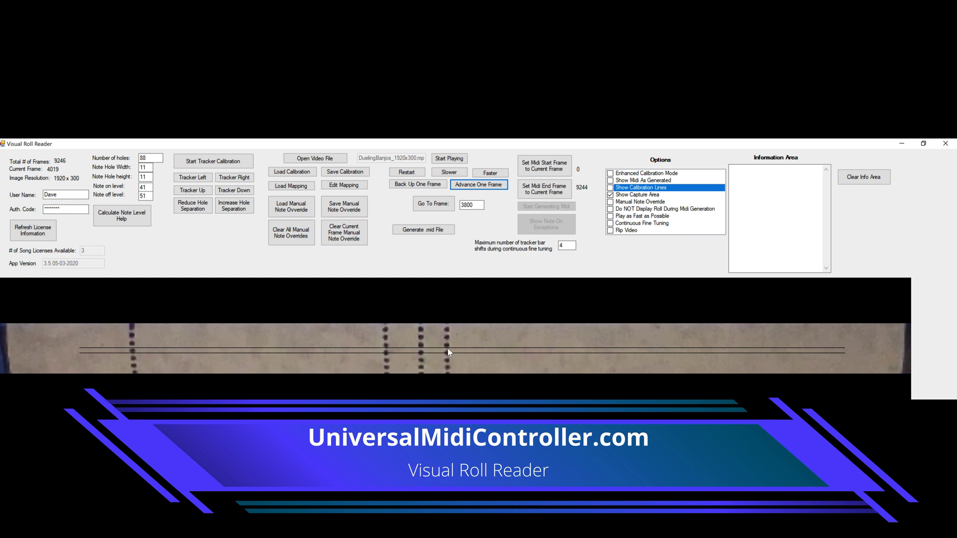
Set the note hole height to 16 so the capture area is taller.
left_click(148, 169)
key("Tab")
type("16")
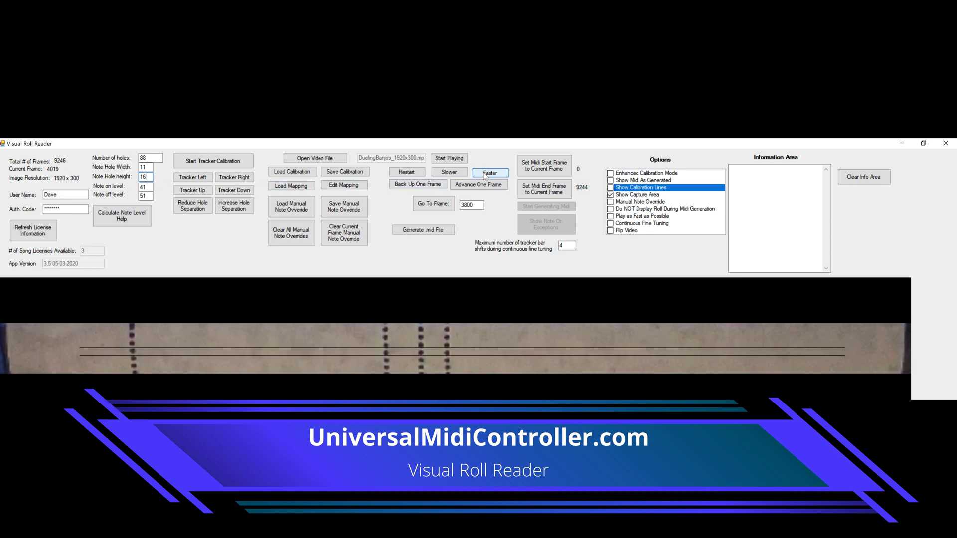
Advance the roll five frames to frame 4024 and calculate the darkest and brightest area levels as note level help.
left_click(477, 188)
left_click(478, 188)
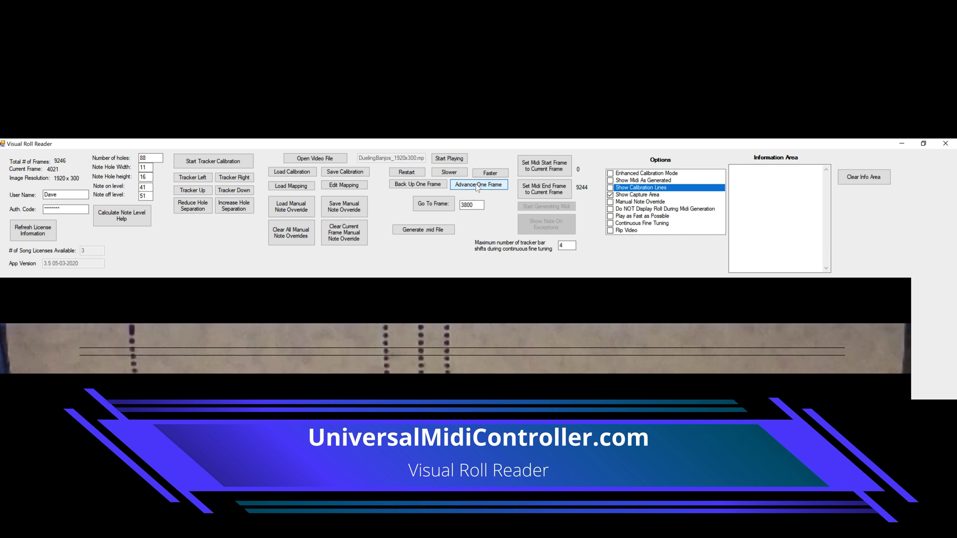
left_click(477, 188)
left_click(477, 188)
left_click(477, 188)
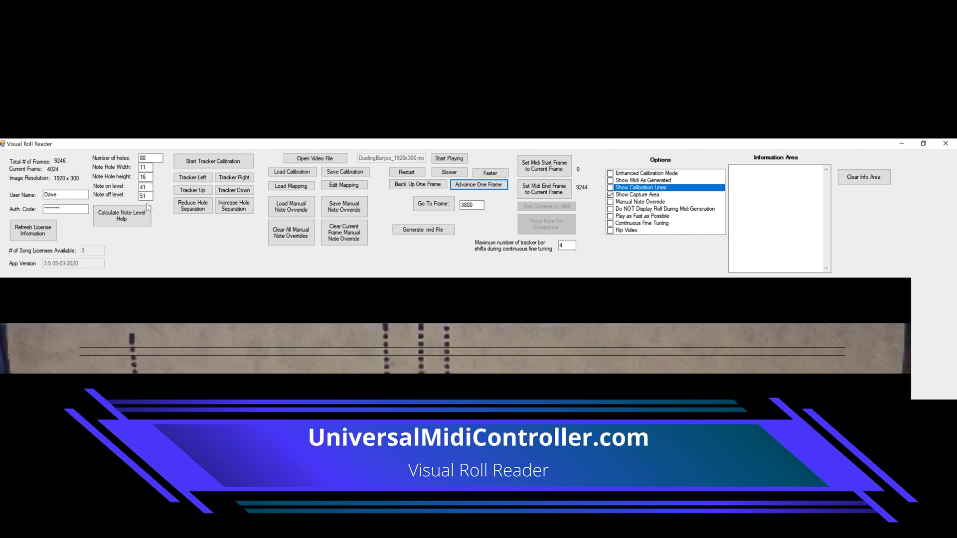
left_click(126, 219)
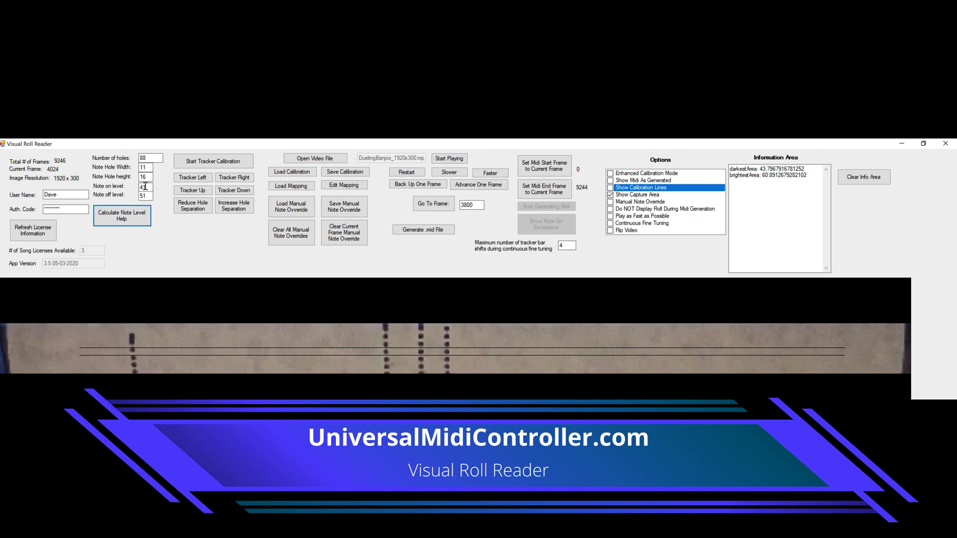
Set the note on level to 46 and the note off level to 50.
left_click_drag(147, 186, 140, 187)
type("46")
double_click(145, 196)
type("5")
Show the calibration lines and shift the tracker three steps left, checking its alignment with the holes with the lines hidden and shown.
left_click(609, 188)
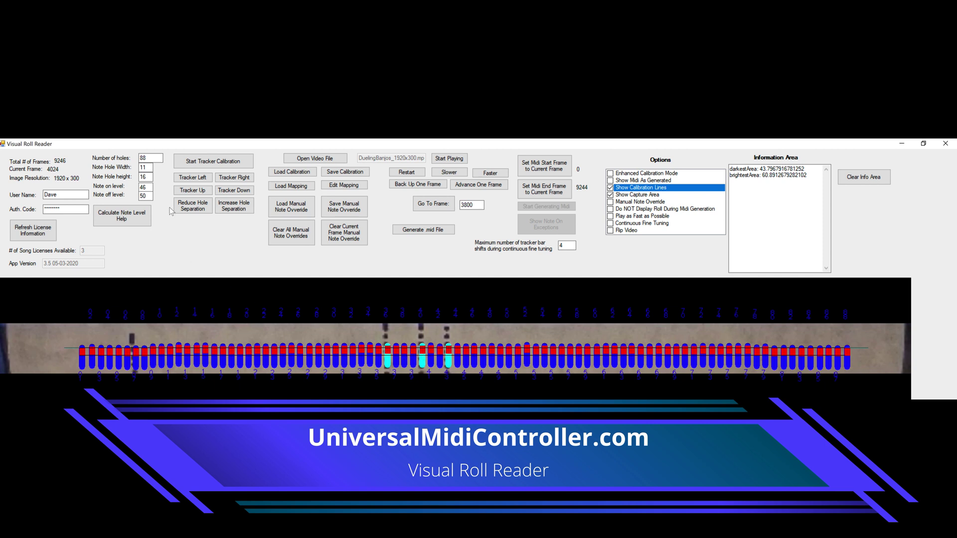
left_click(185, 181)
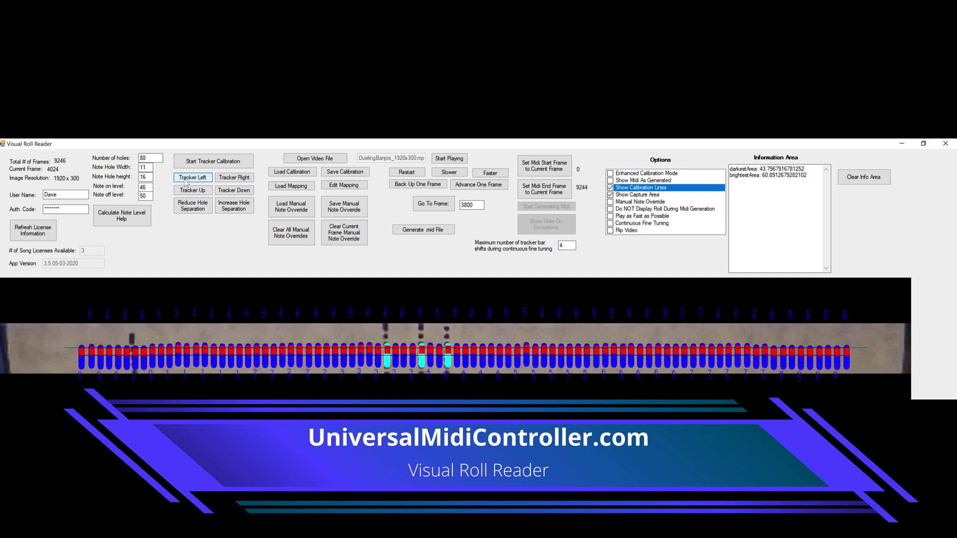
left_click(185, 181)
left_click(185, 181)
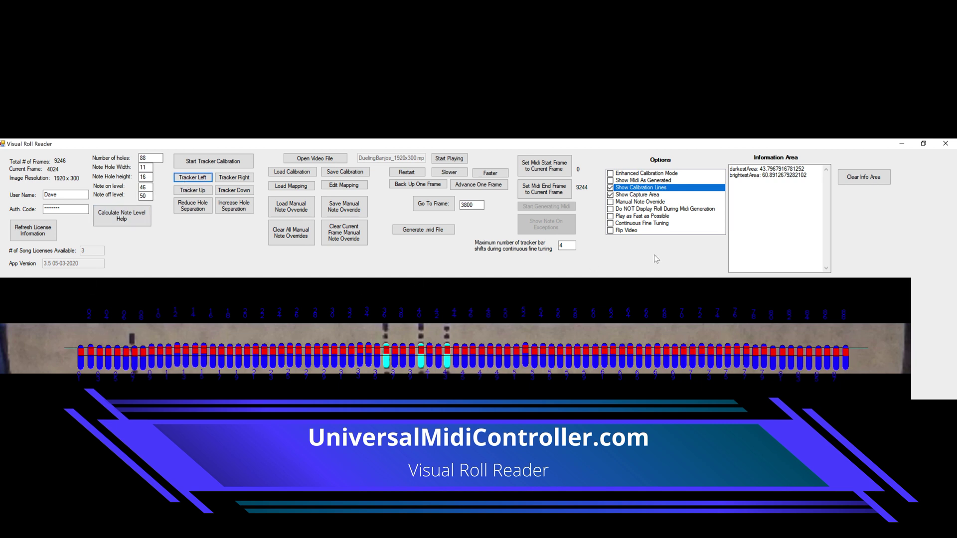
left_click(609, 188)
left_click(609, 188)
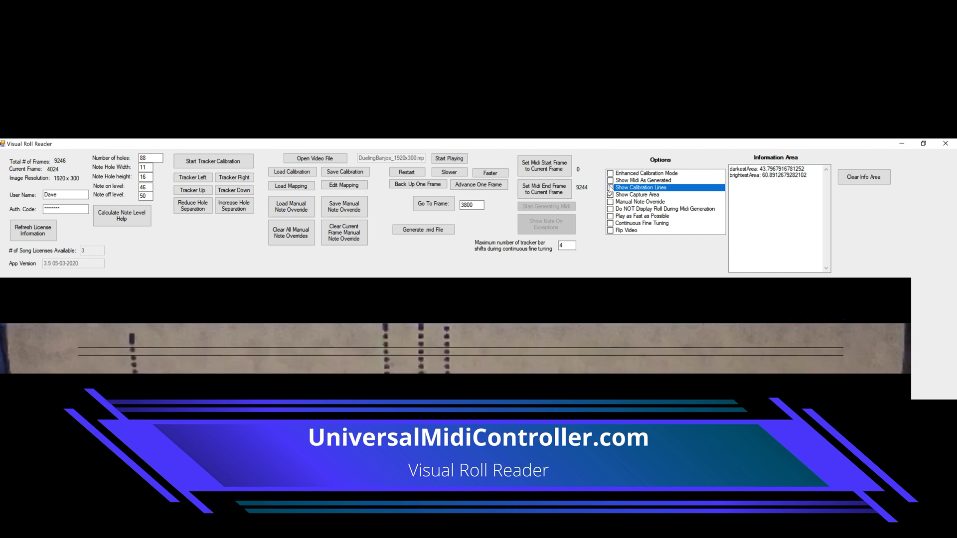
left_click(610, 188)
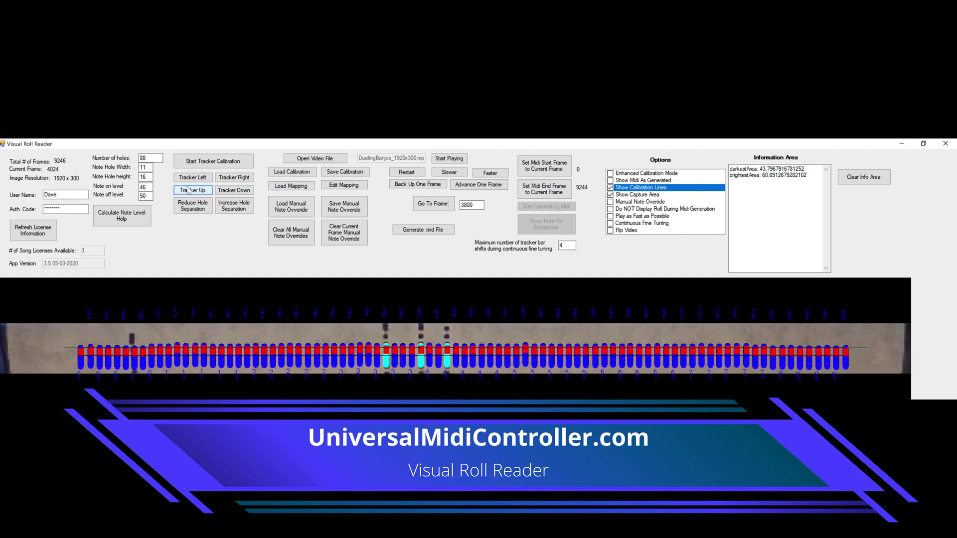
Set the note on level to 48 and the note off level to 52.
double_click(149, 188)
type("48")
double_click(147, 195)
type("52")
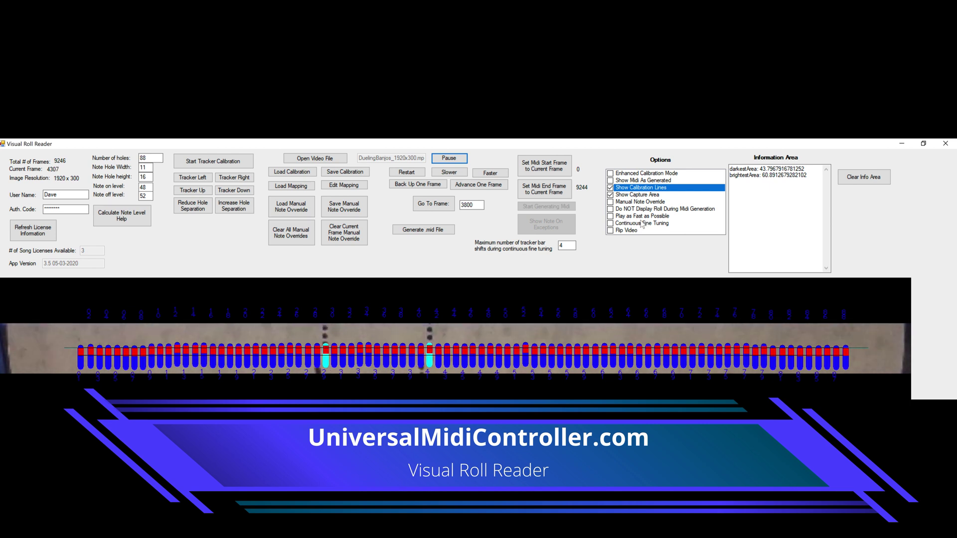
Enable continuous fine tuning while the roll video plays.
left_click(609, 224)
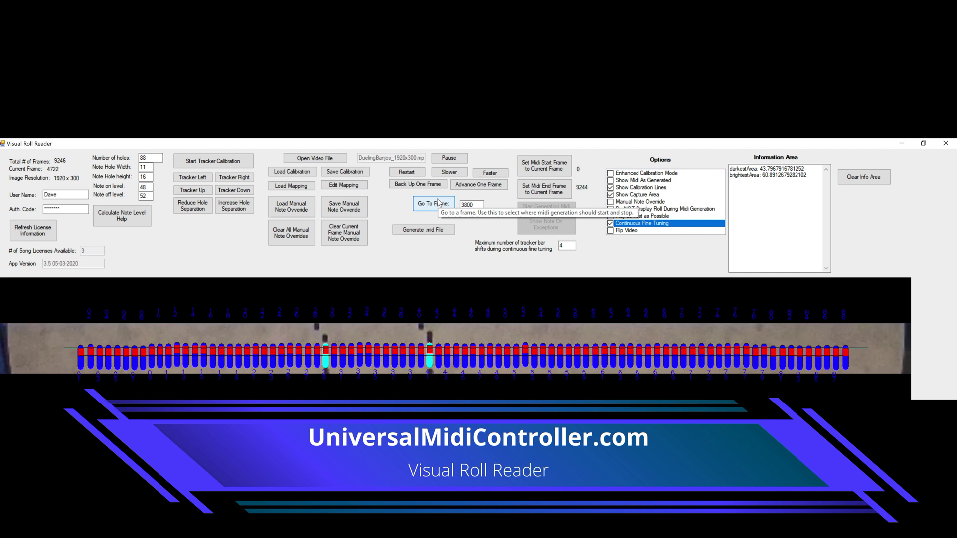
Slow the roll video by three steps, speed it up by one, and play it as fast as possible before pausing.
left_click(449, 172)
left_click(450, 173)
left_click(450, 172)
left_click(495, 175)
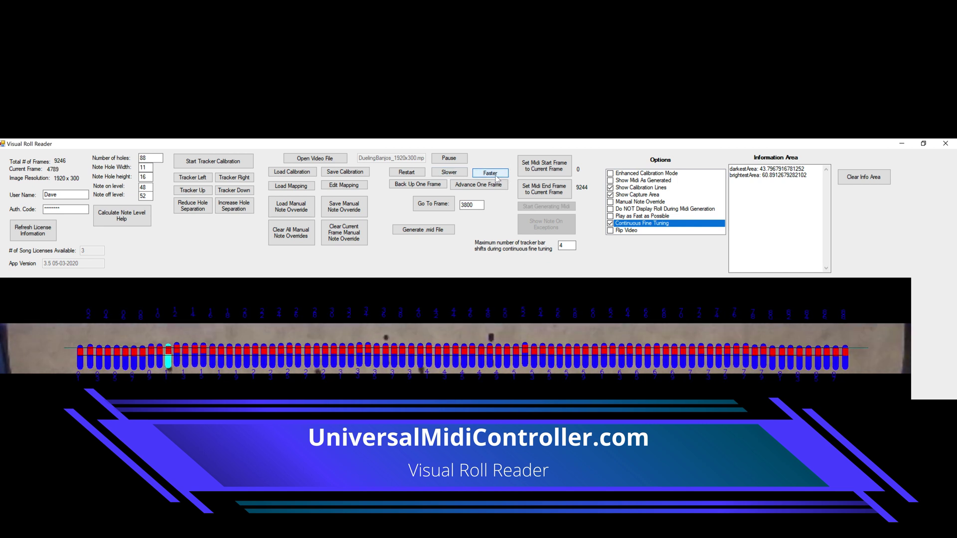
left_click(610, 216)
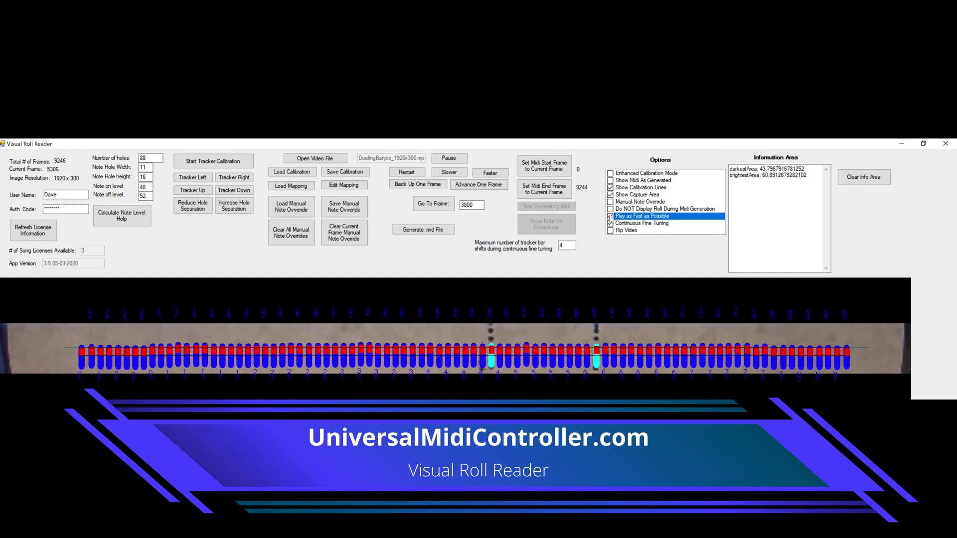
left_click(450, 158)
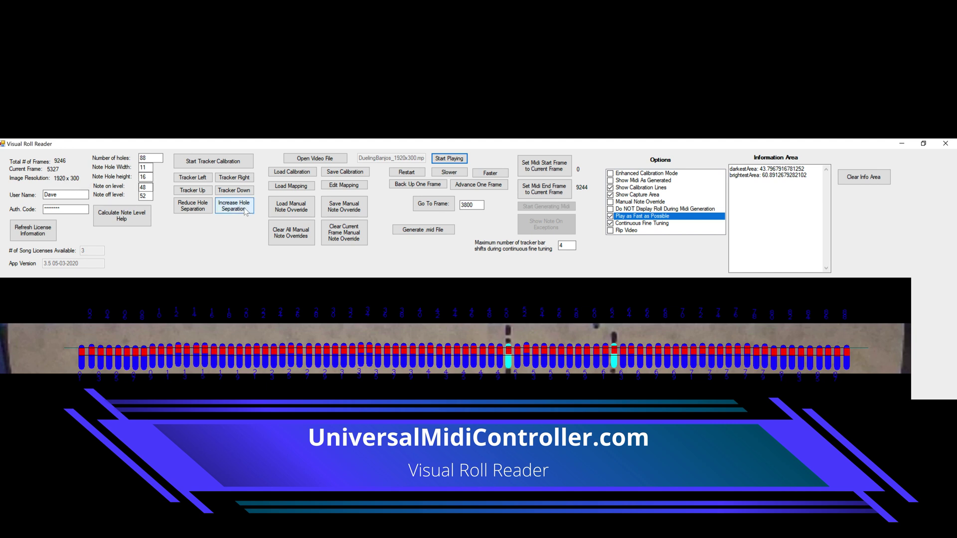
Replay the roll from frame 5200, pause near frame 5281, and step frame by frame to examine the note detection.
double_click(475, 205)
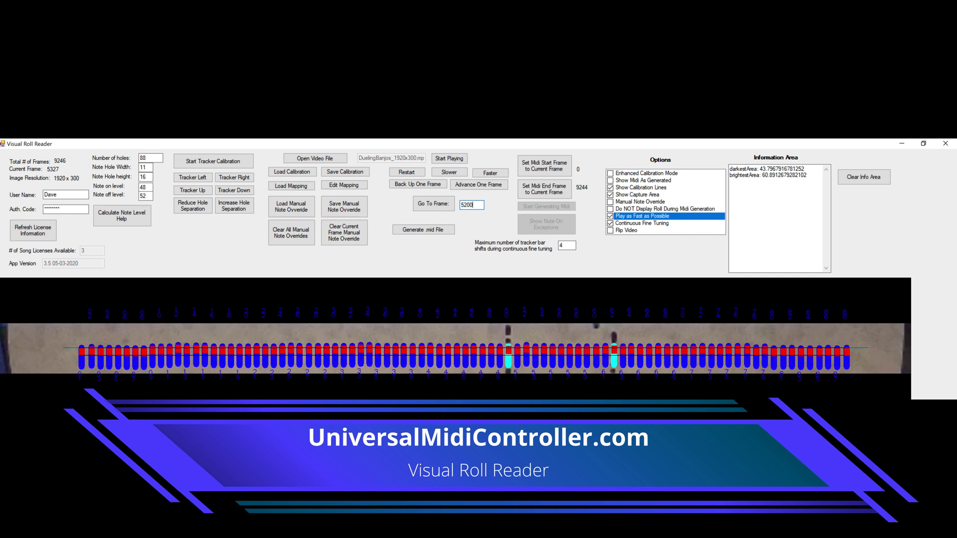
left_click(421, 208)
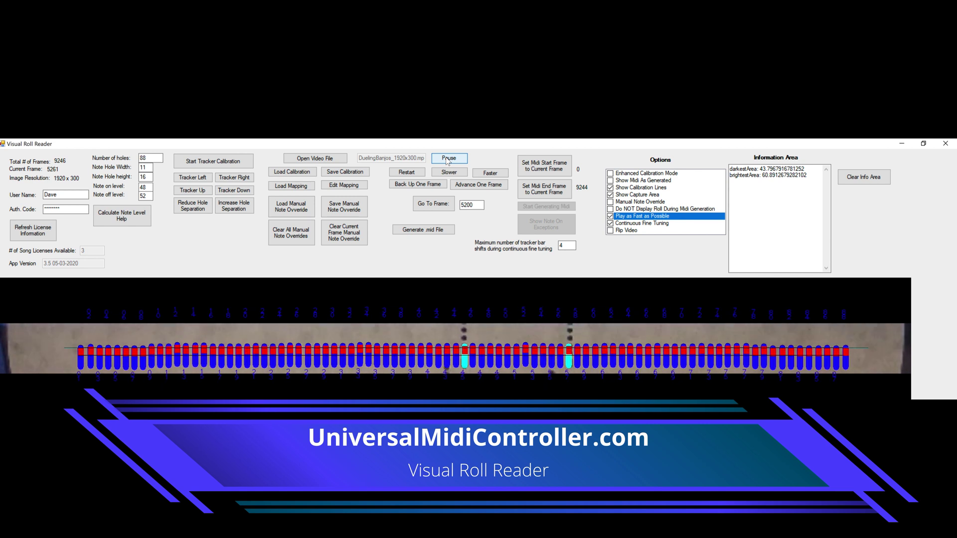
left_click(448, 160)
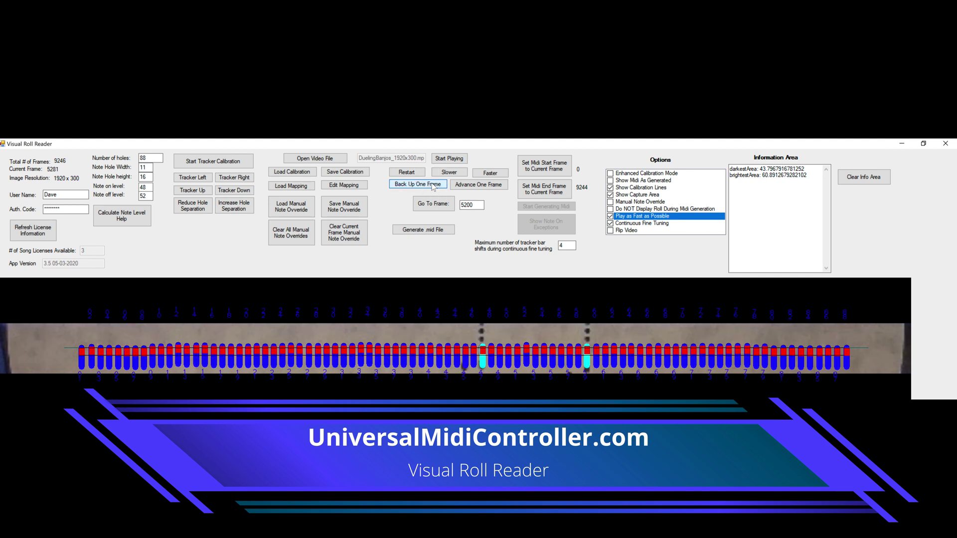
left_click(433, 184)
left_click(433, 185)
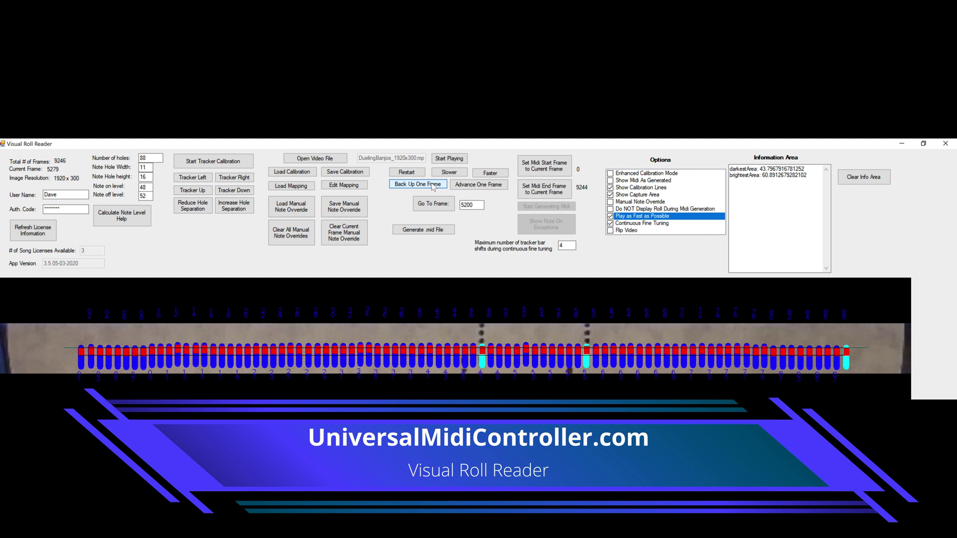
left_click(433, 185)
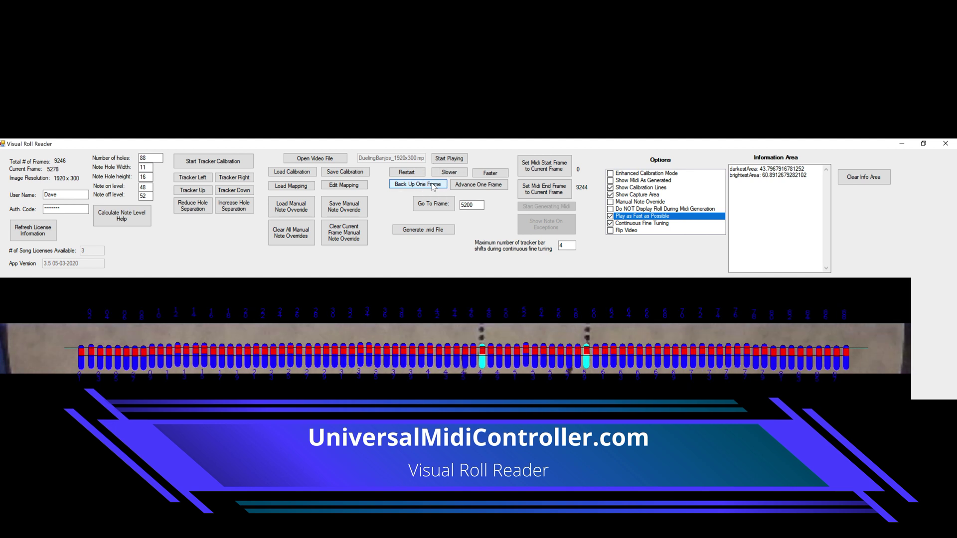
left_click(467, 188)
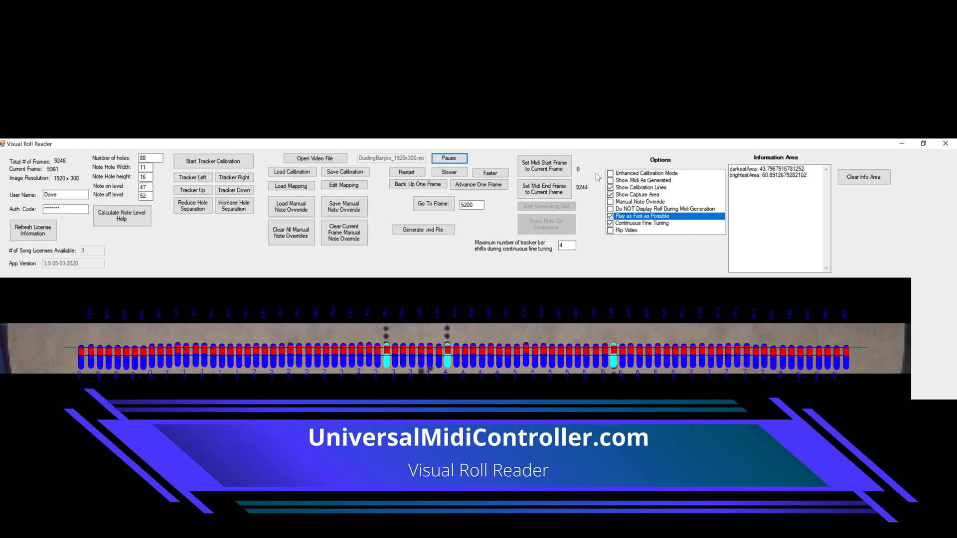
Pause the roll video and go to frame 100.
left_click(444, 159)
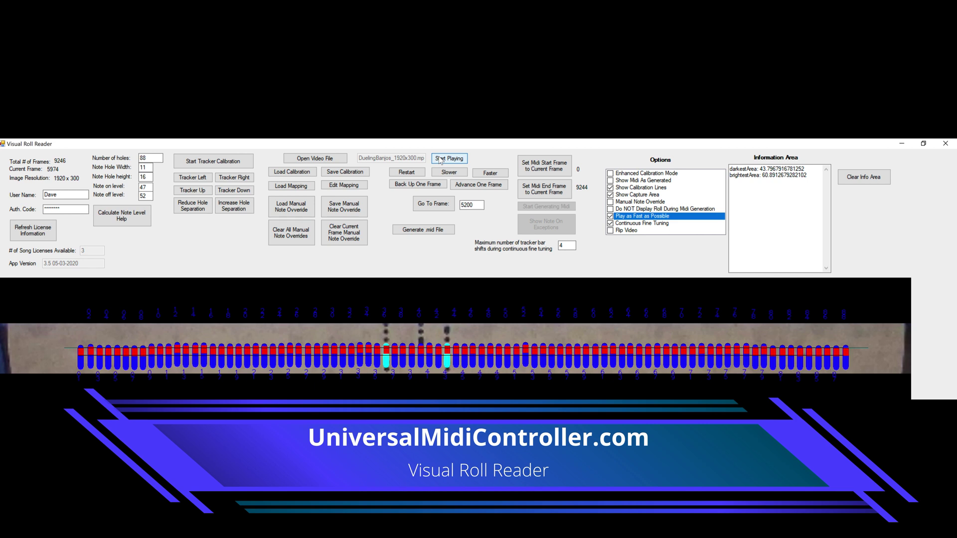
left_click(477, 205)
double_click(477, 205)
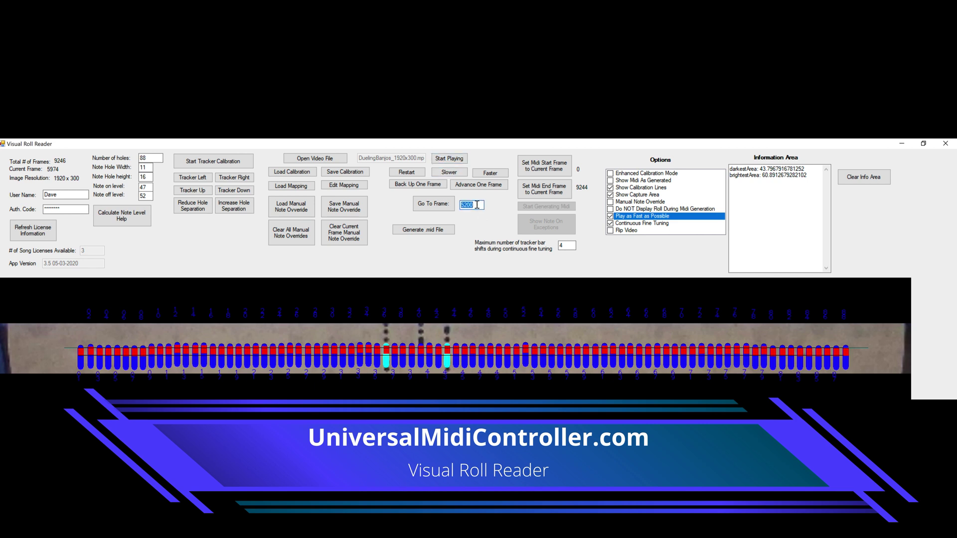
type("100")
left_click(437, 206)
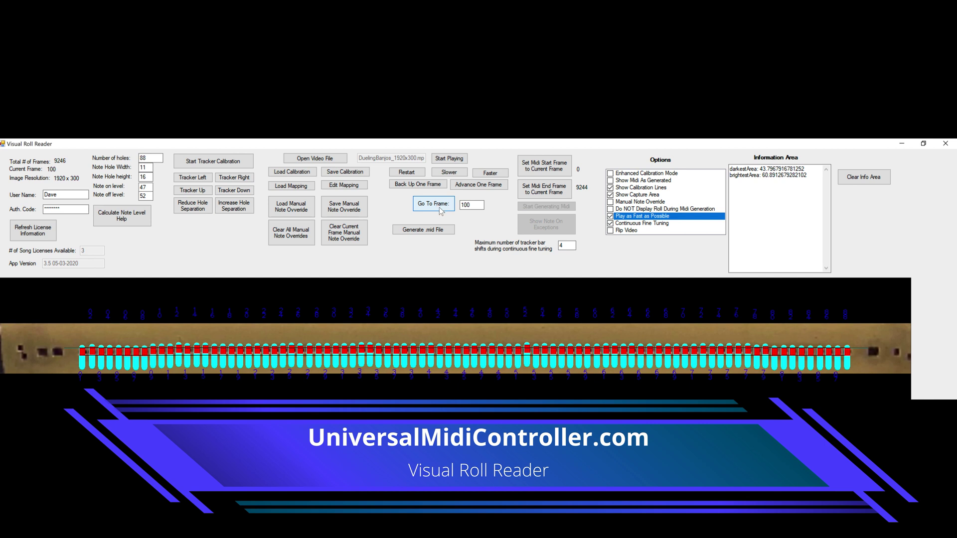
Save the current calibration under the name test1WithEletricalTape.
left_click(343, 172)
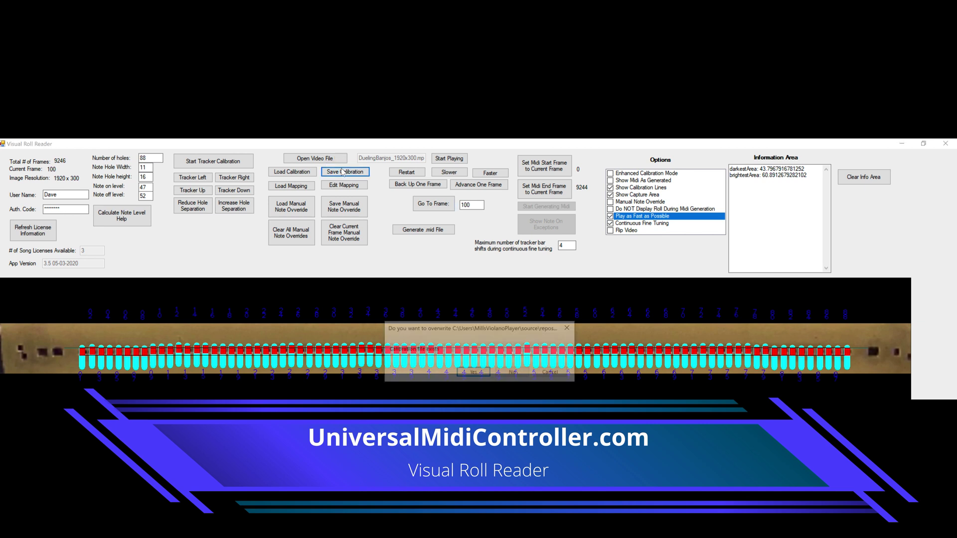
left_click(475, 374)
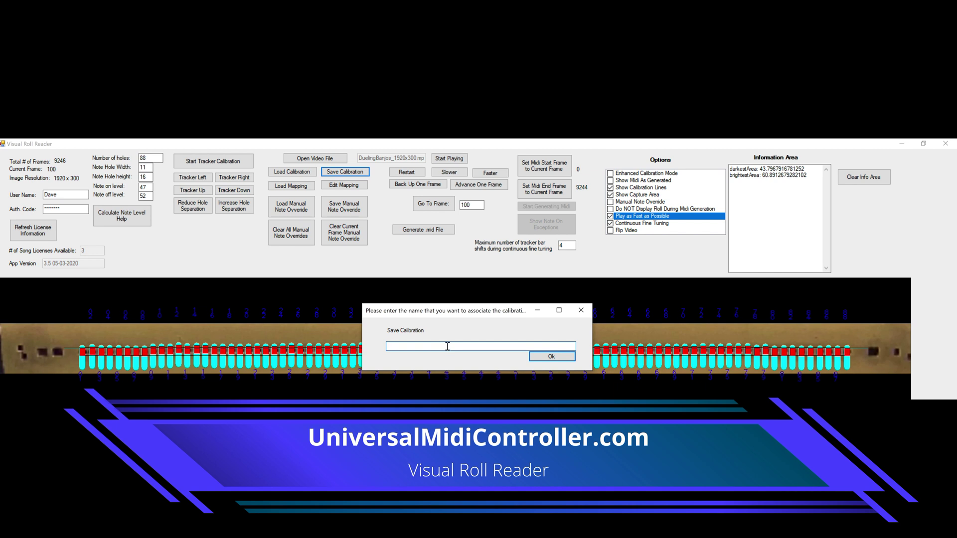
type("test1")
type("WithEletricalTape")
left_click(570, 360)
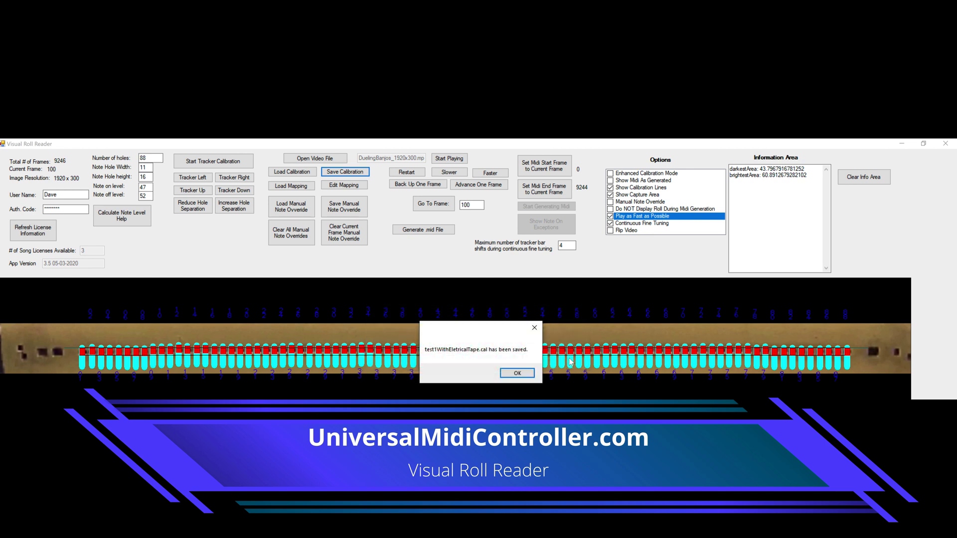
left_click(526, 374)
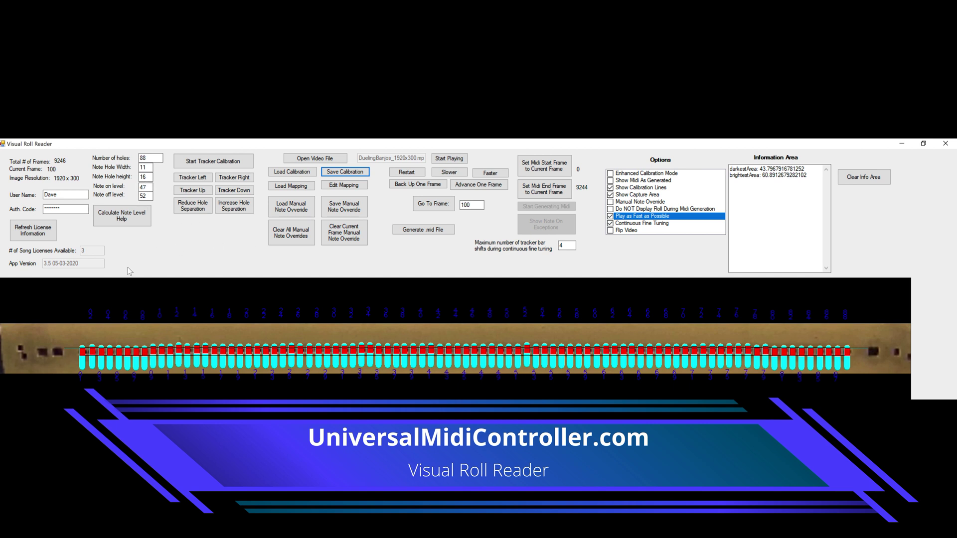
Play to about frame 174, then hide the capture area and calibration lines and disable Continuous Fine Tuning and Play as Fast as Possible.
left_click(460, 163)
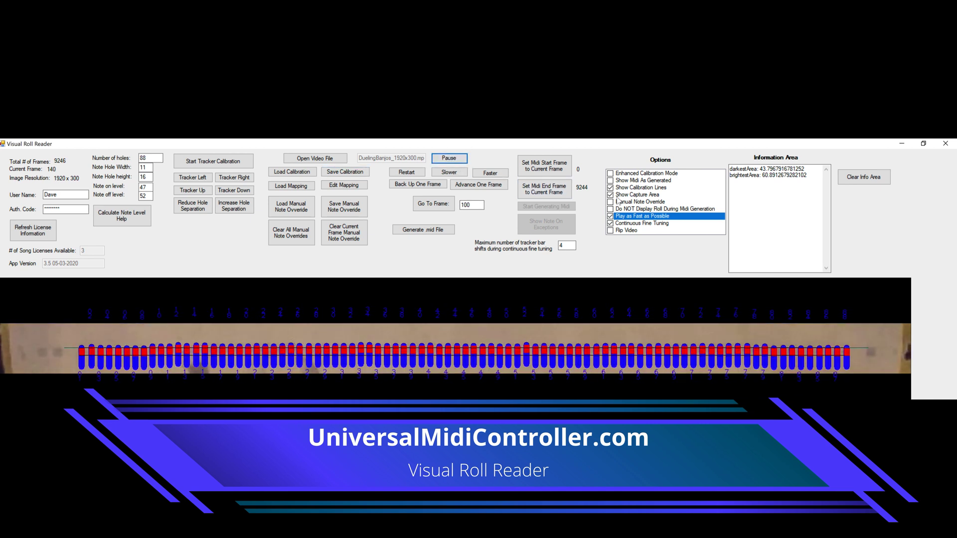
left_click(451, 159)
left_click(624, 195)
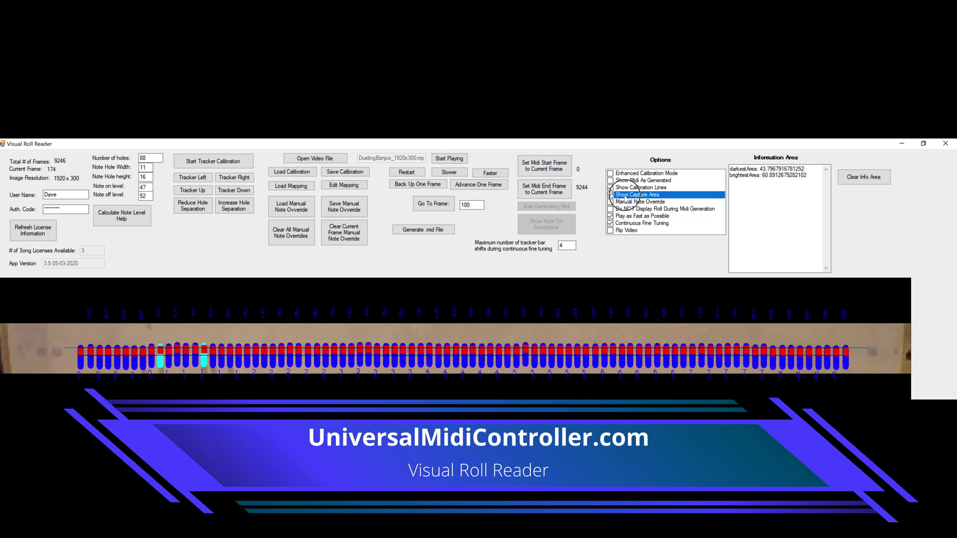
left_click(618, 188)
left_click(610, 188)
left_click(609, 224)
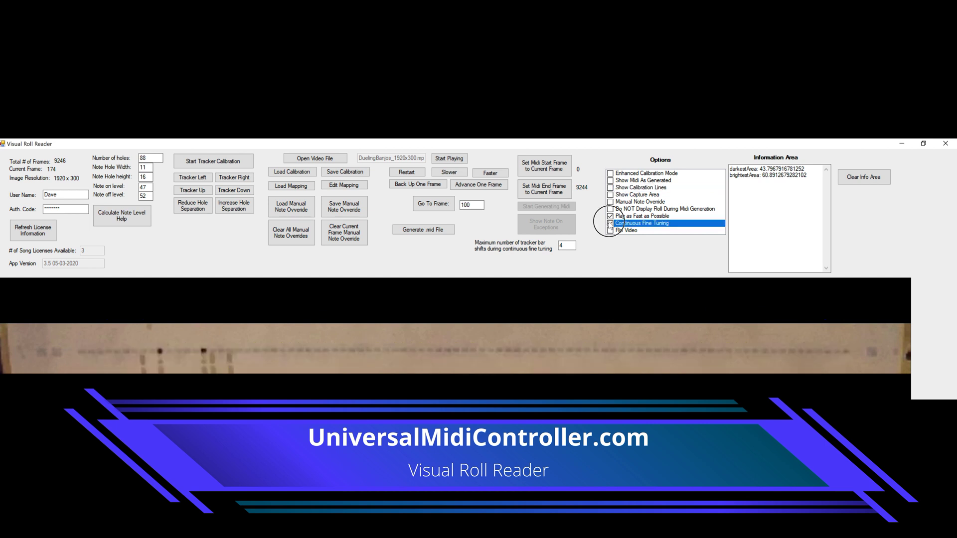
left_click(610, 217)
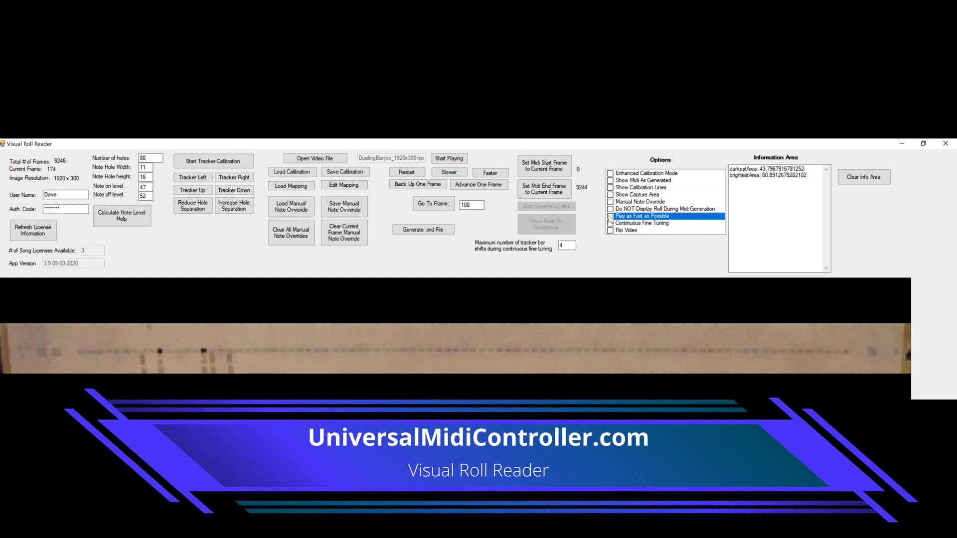
Play on to about frame 283 and calculate fresh note level help in a cleared information area.
left_click(453, 160)
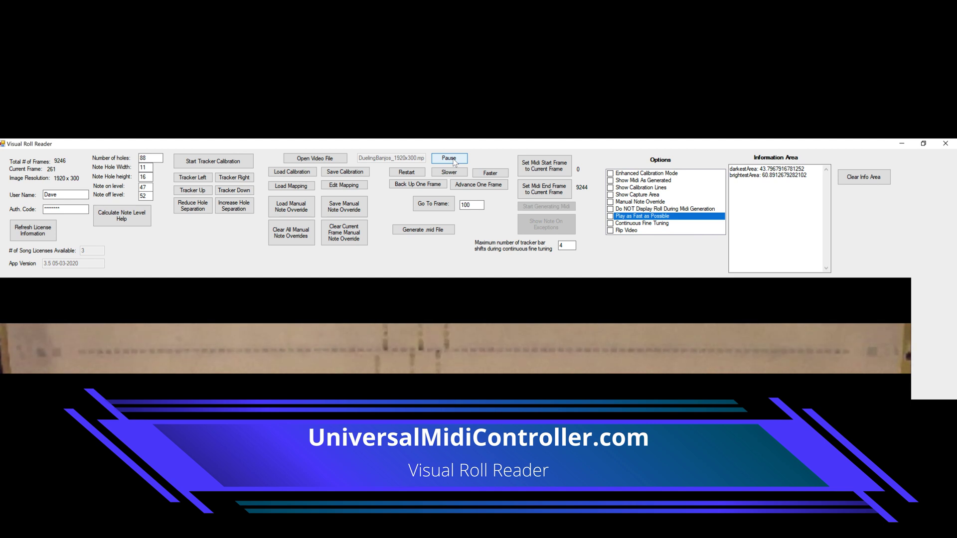
left_click(450, 159)
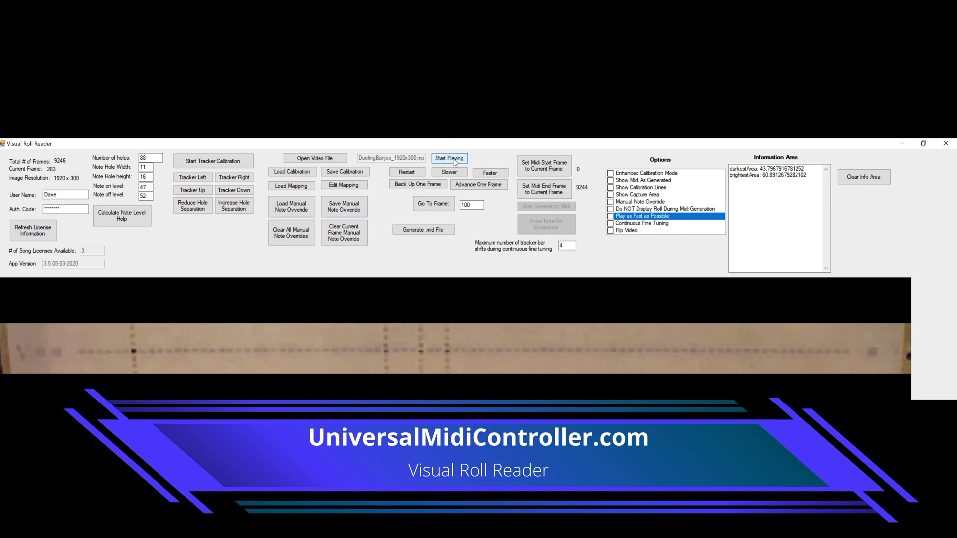
left_click(872, 182)
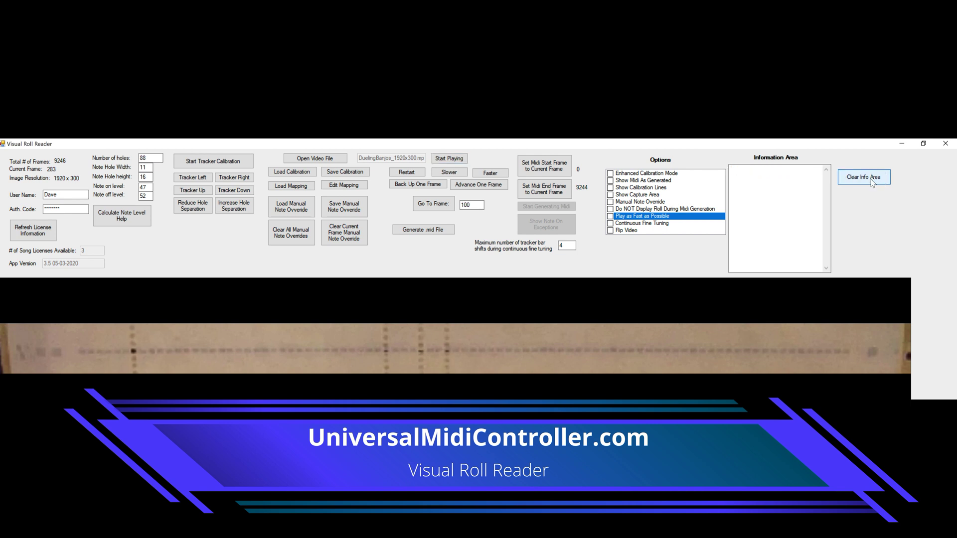
left_click(118, 222)
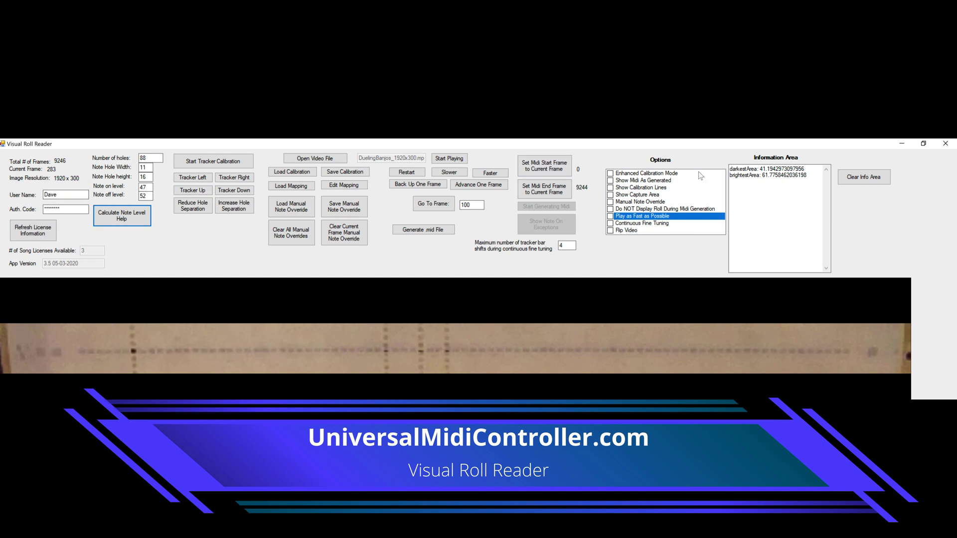
Set the note on level to 44 and the note off level to 57.
left_click(147, 186)
left_click_drag(147, 187, 140, 188)
type("44")
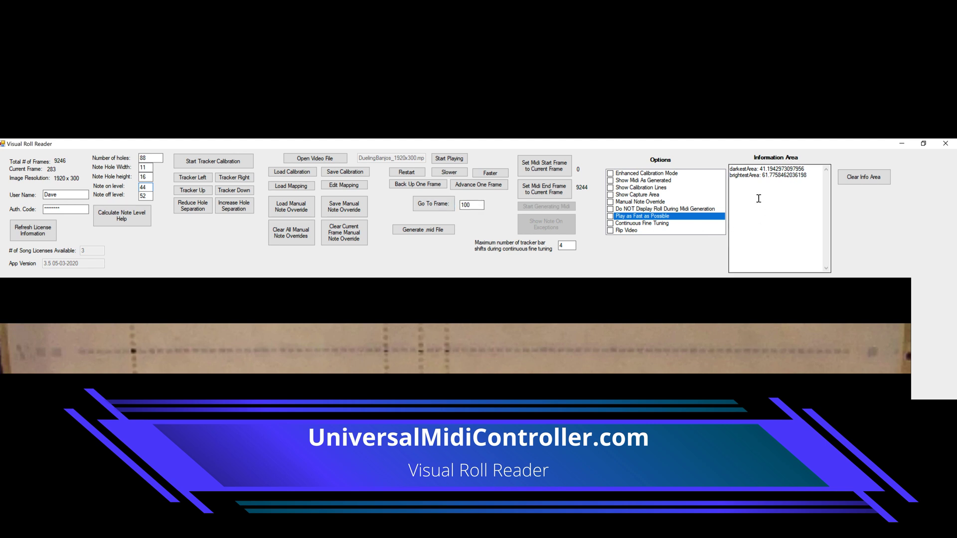
double_click(143, 196)
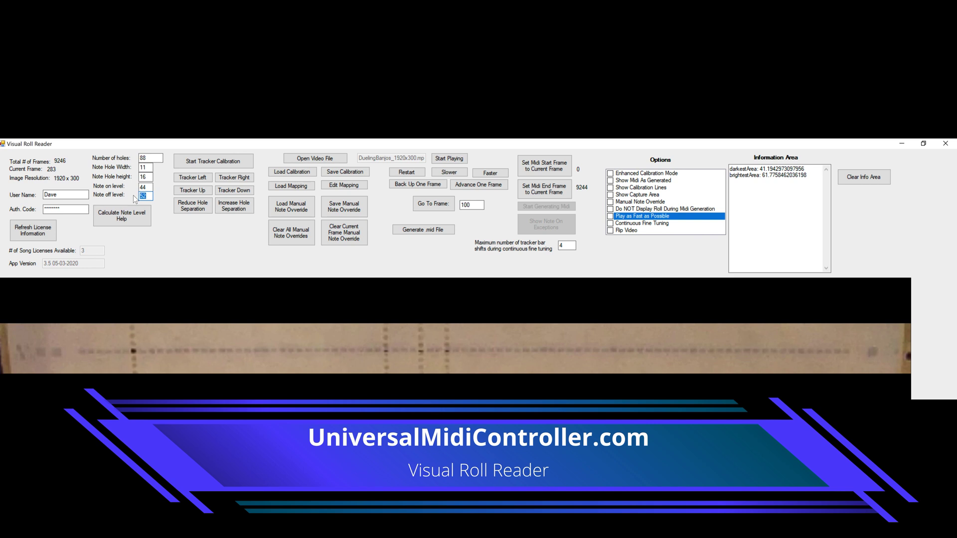
type("57")
Show the capture area, set the note hole height to 22 and move the tracker up two steps.
left_click(611, 196)
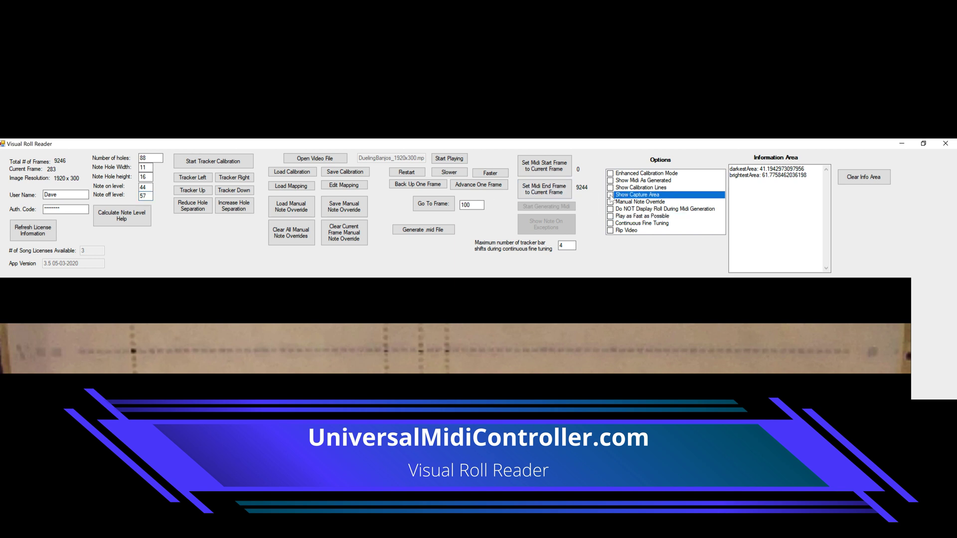
left_click(610, 195)
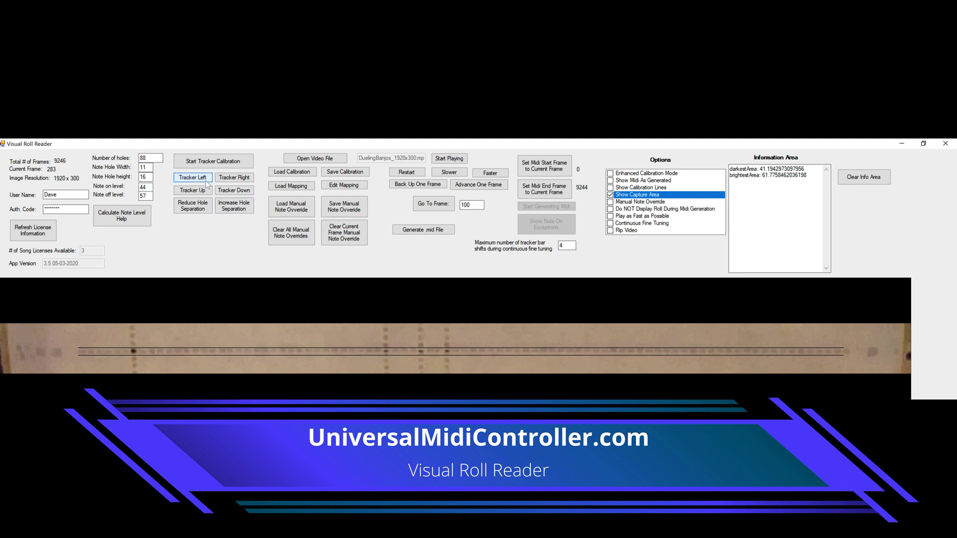
left_click(148, 177)
double_click(148, 178)
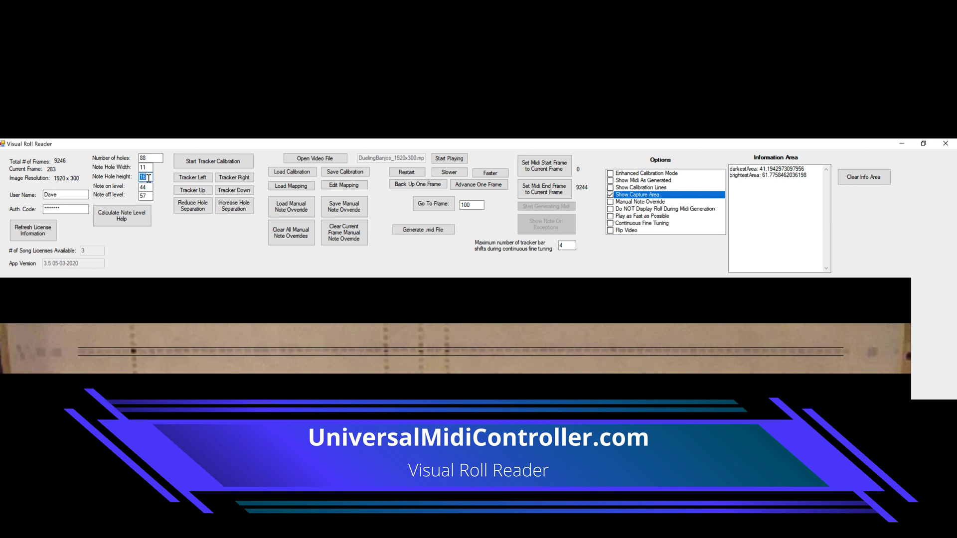
type("22")
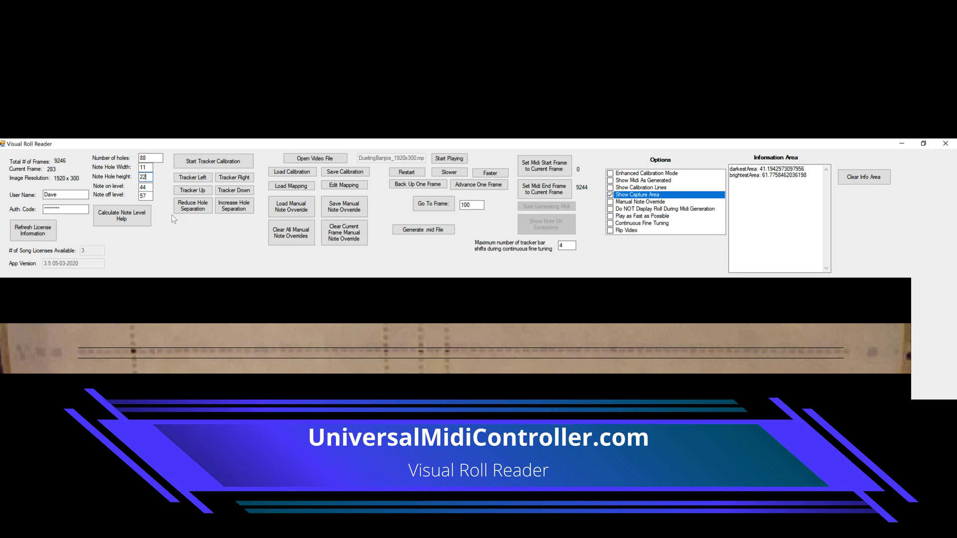
left_click(199, 191)
left_click(199, 191)
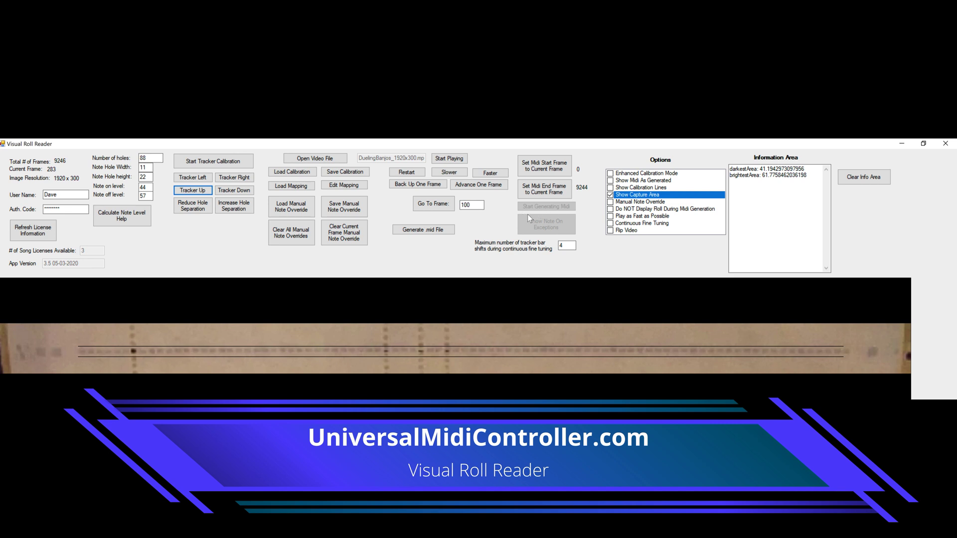
Show the calibration lines and raise the note on level to 51, trying 47 on the way.
left_click(609, 188)
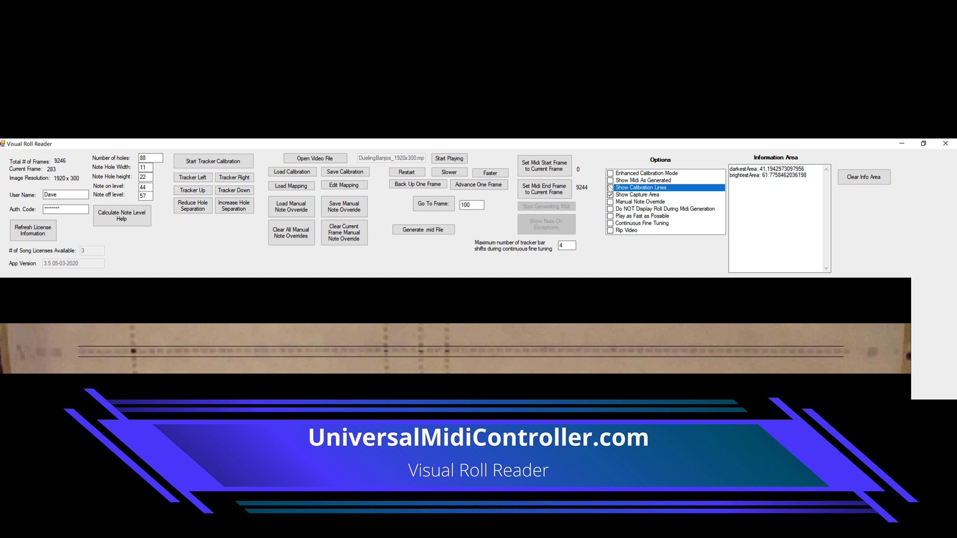
left_click(609, 188)
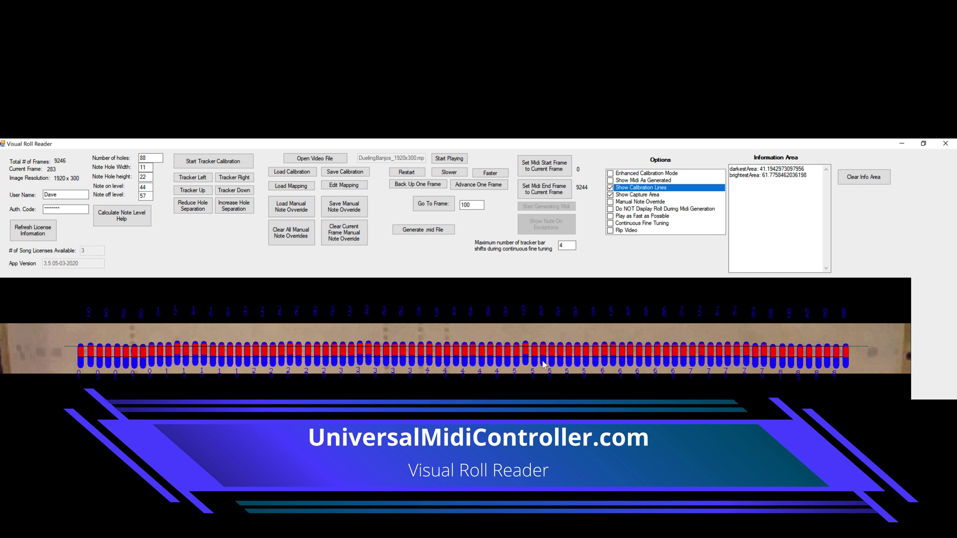
left_click(147, 186)
double_click(145, 187)
type("47")
double_click(145, 186)
type("4")
double_click(145, 187)
type("51")
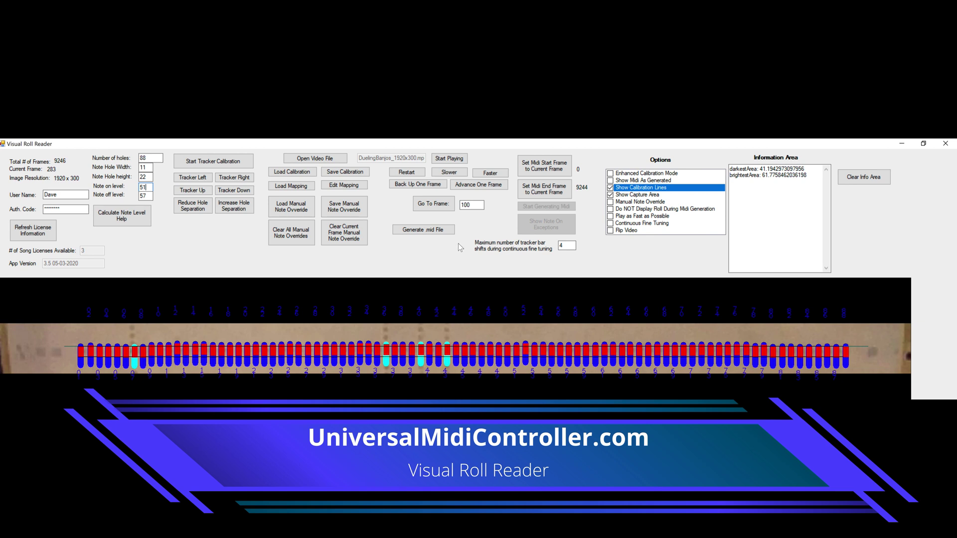
Play the roll to about frame 630 to check the note detection, and set the note off level to 56.
left_click(458, 161)
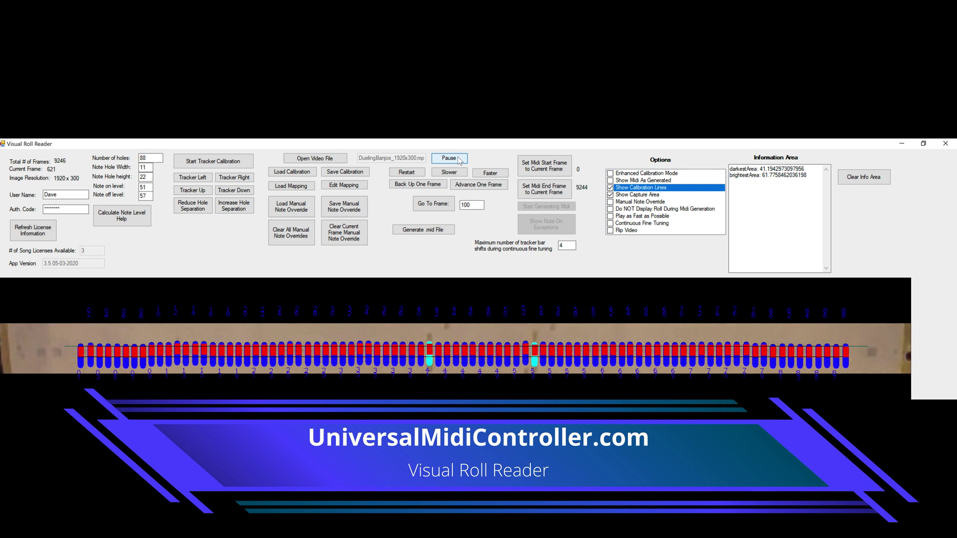
left_click(459, 159)
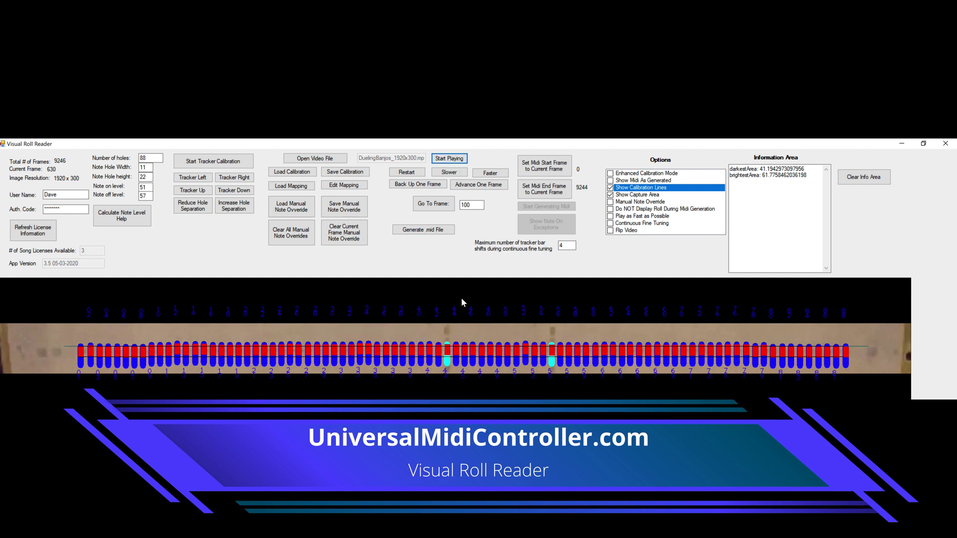
double_click(147, 195)
type("5")
Resume playback, enable Continuous Fine Tuning, and pause at about frame 1109.
left_click(455, 159)
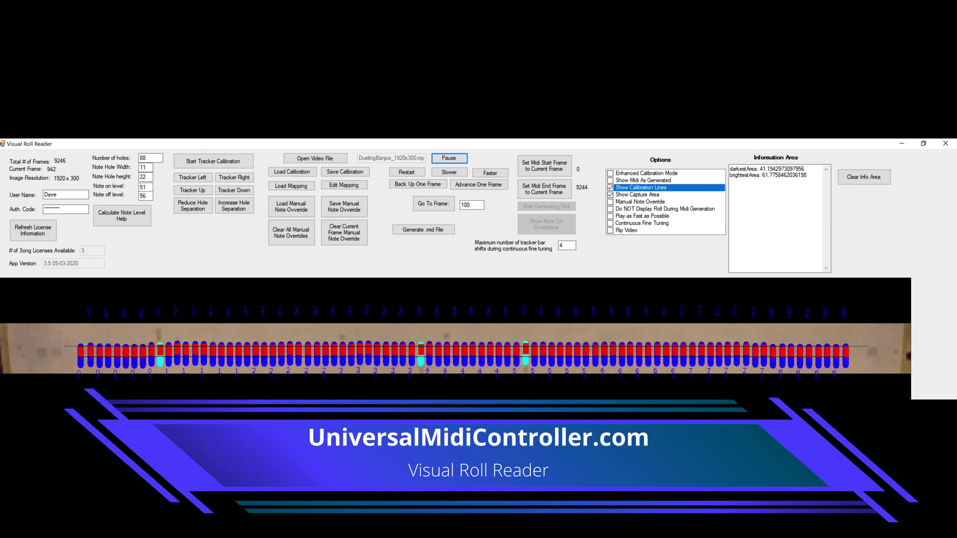
left_click(610, 223)
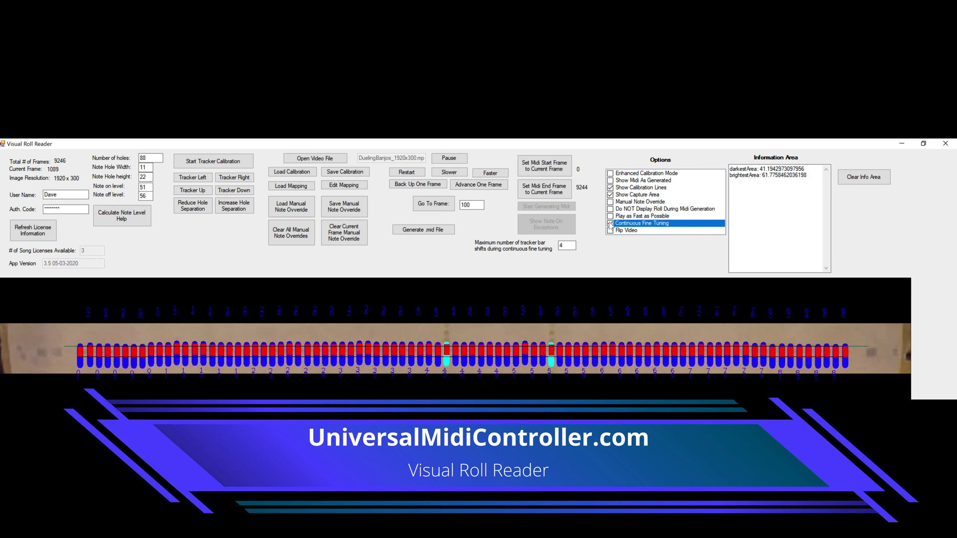
left_click(453, 158)
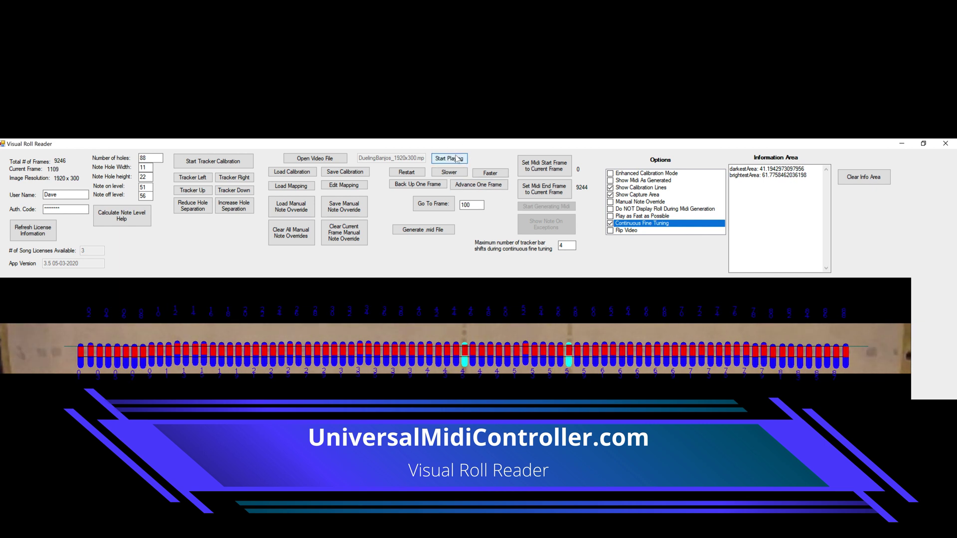